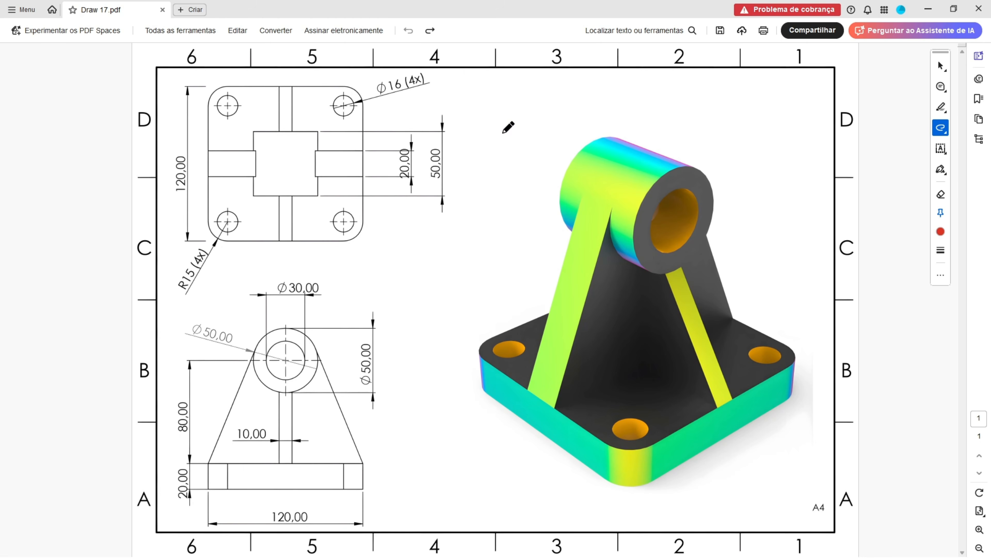
# Mark up the PDF drawing in red with an arrow near the 3D view, the base's left and bottom outline, and strikes through the 120.00 and 20.00 dimensions
pyautogui.moveTo(501, 109)
pyautogui.mouseDown()
pyautogui.moveTo(526, 179)
pyautogui.moveTo(541, 166)
pyautogui.moveTo(518, 178)
pyautogui.mouseUp()
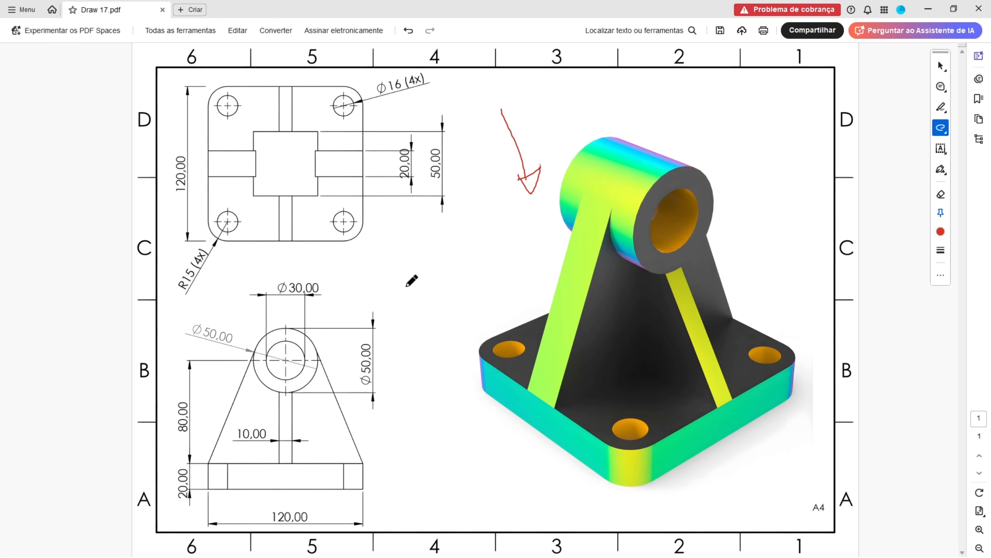
pyautogui.moveTo(207, 87)
pyautogui.mouseDown()
pyautogui.moveTo(203, 215)
pyautogui.moveTo(330, 245)
pyautogui.moveTo(370, 242)
pyautogui.mouseUp()
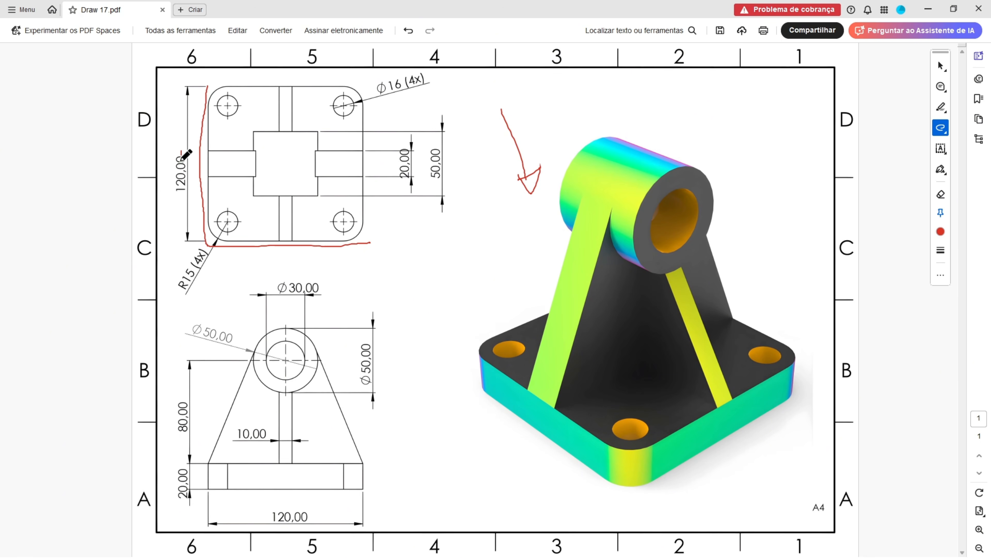
pyautogui.moveTo(181, 158); pyautogui.dragTo(180, 196)
pyautogui.moveTo(285, 517); pyautogui.dragTo(309, 516)
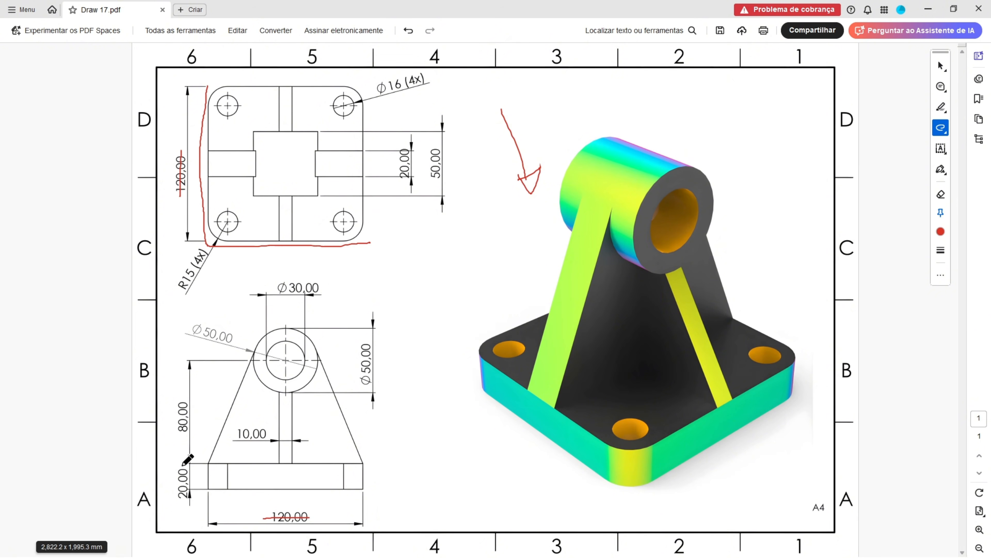
pyautogui.moveTo(182, 467); pyautogui.dragTo(182, 497)
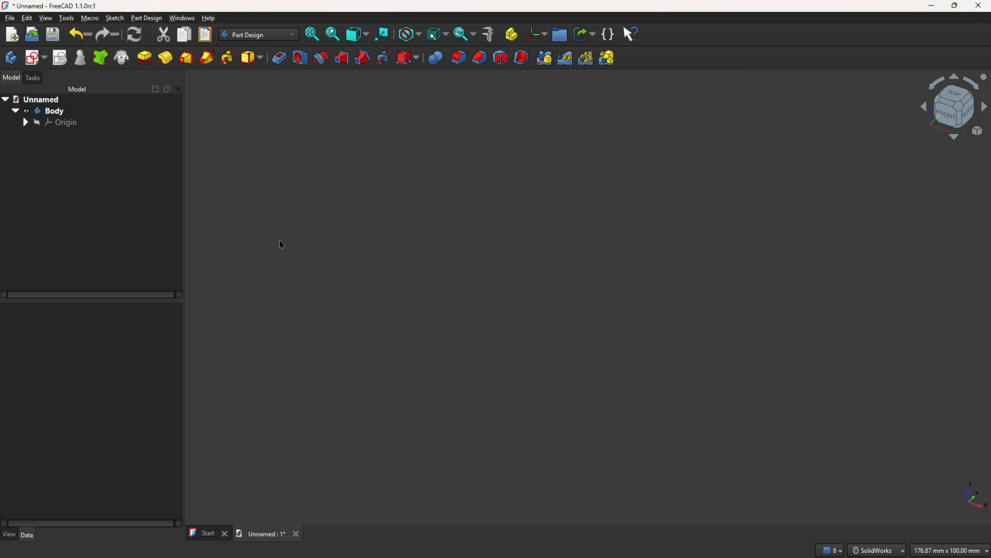
# Switch to FreeCAD and sketch a 120 × 120 mm rectangle centred on the origin in the XY plane
pyautogui.click(37, 57)
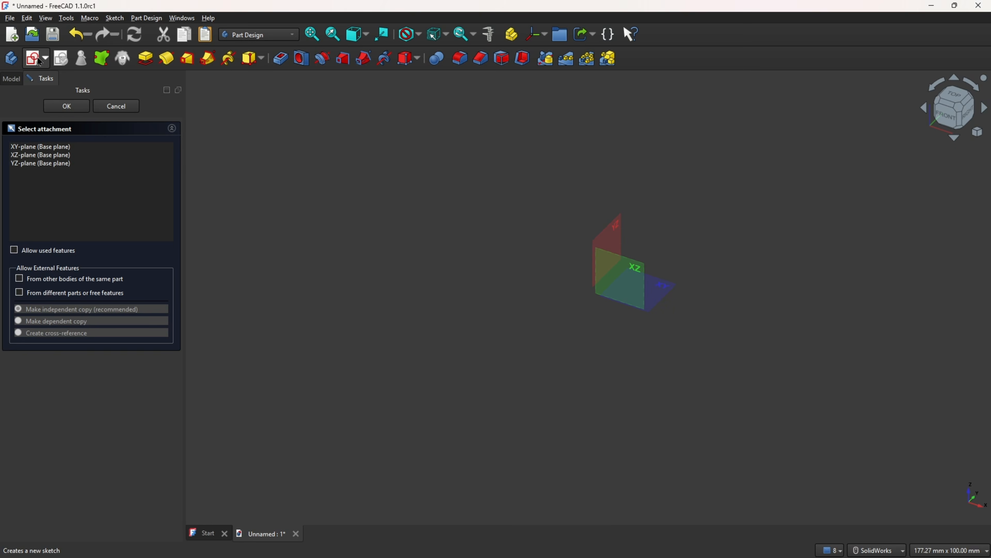
pyautogui.click(669, 292)
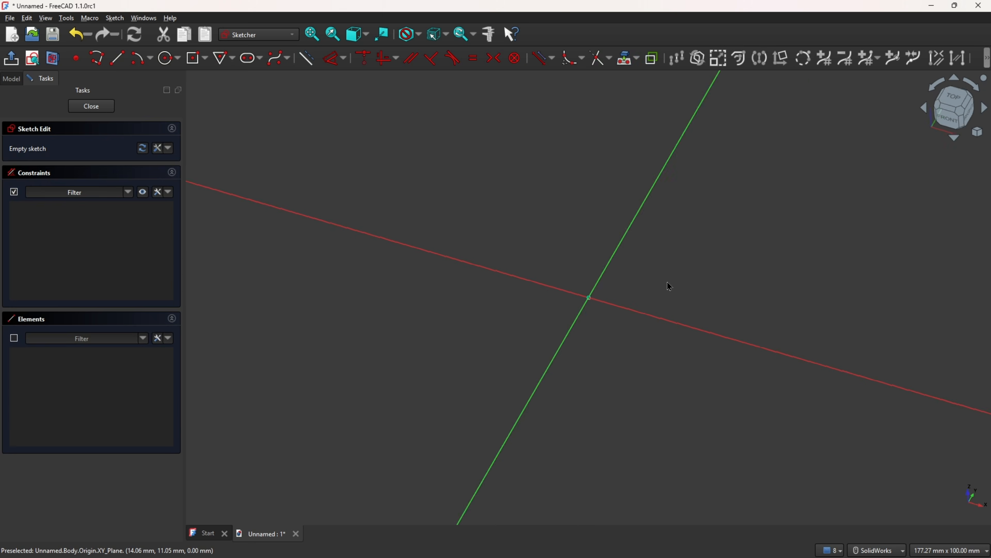
pyautogui.click(206, 58)
pyautogui.click(219, 94)
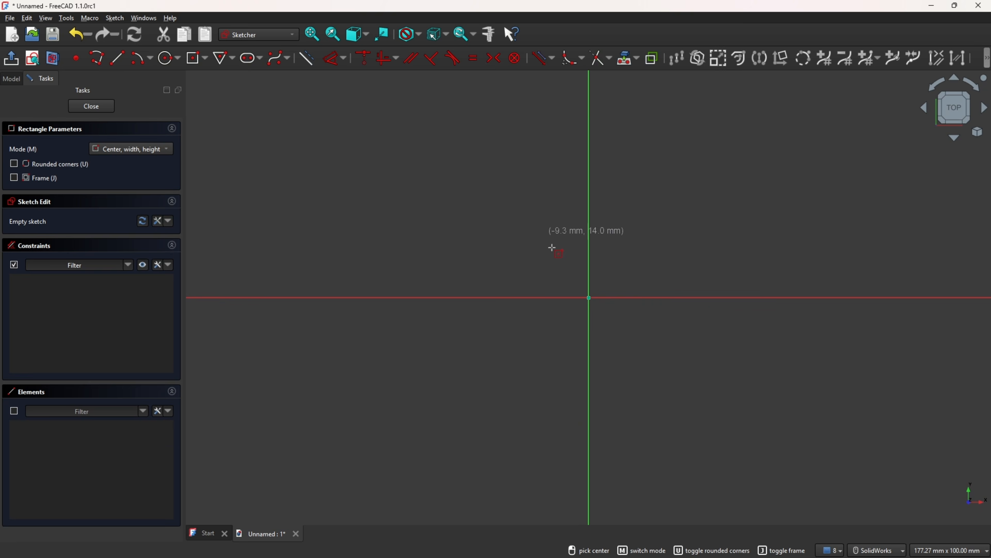
pyautogui.click(589, 297)
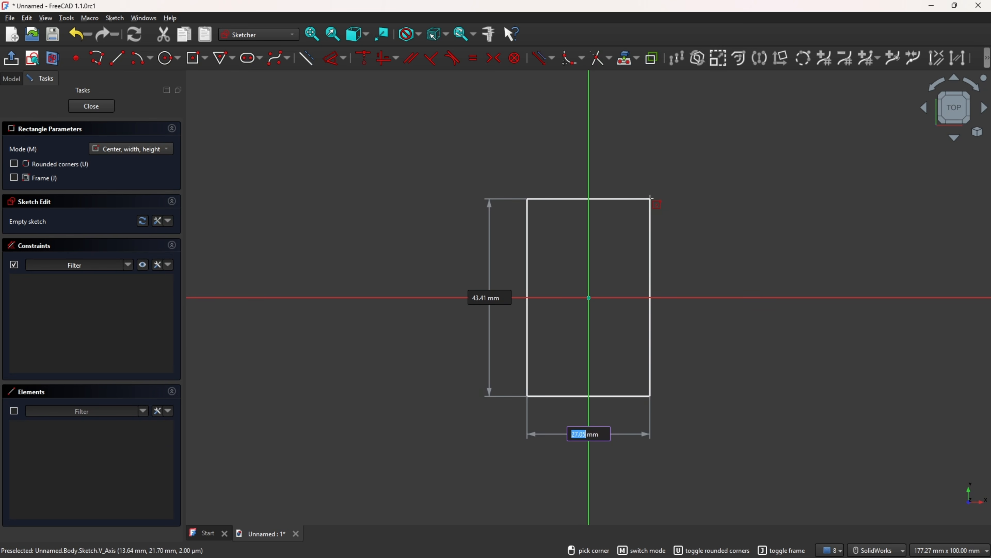
pyautogui.write('120')
pyautogui.press('Tab')
pyautogui.write('120')
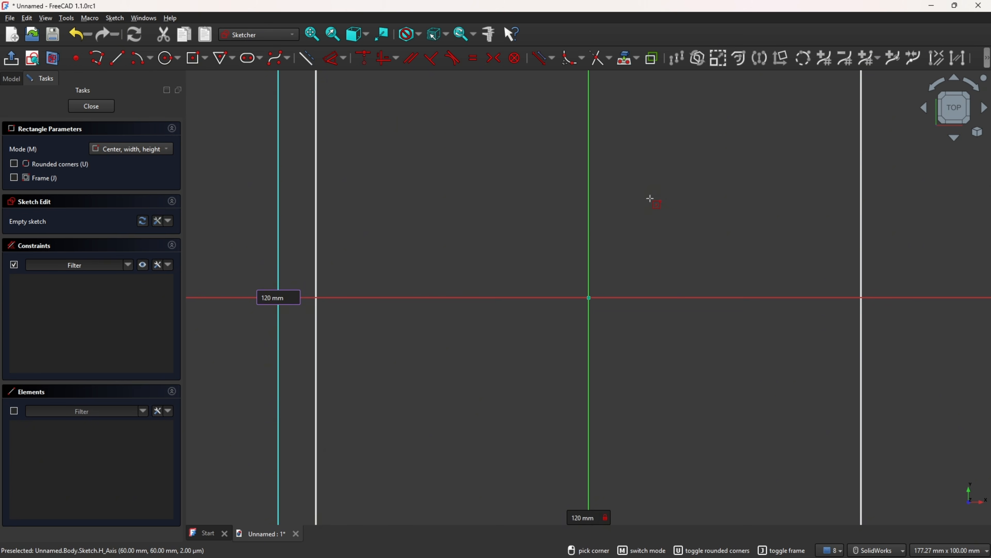
pyautogui.press('Return')
pyautogui.scroll(-3, 647, 195)
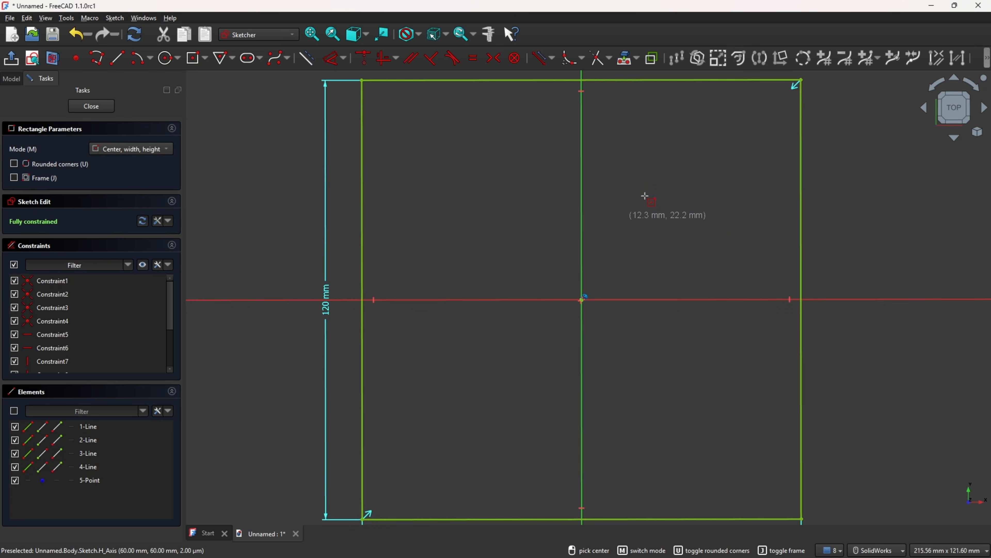
pyautogui.click(91, 106)
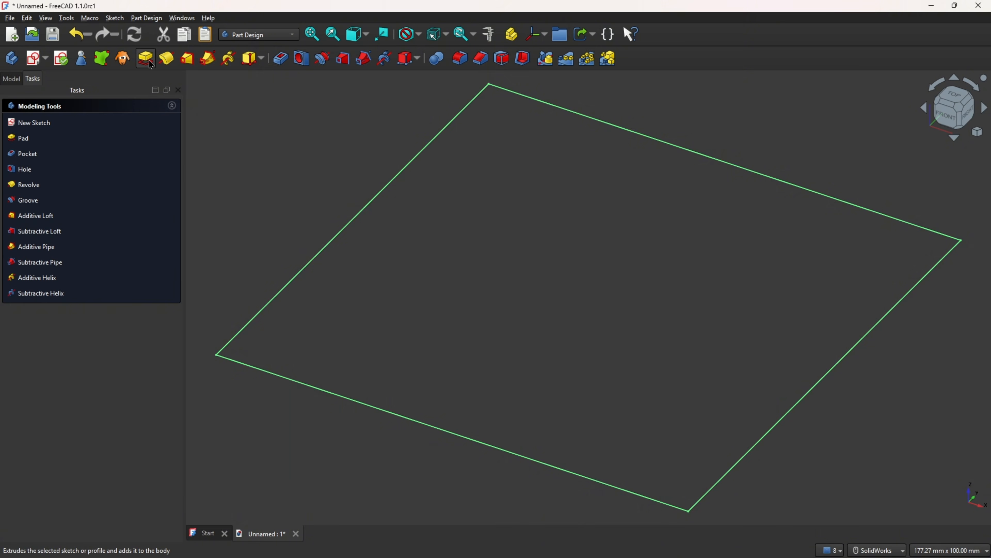
# Pad the square base sketch one-sided by 20 mm
pyautogui.click(151, 64)
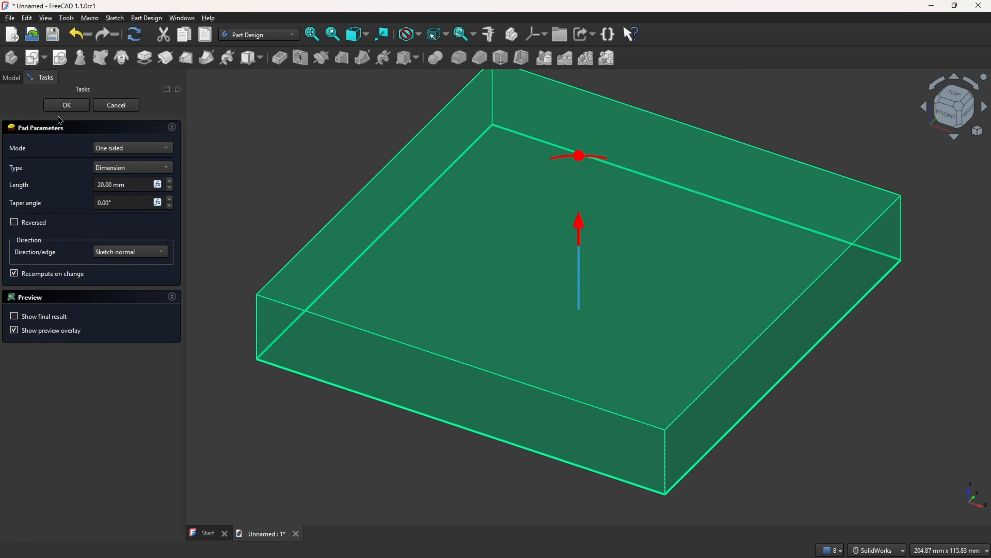
pyautogui.click(66, 105)
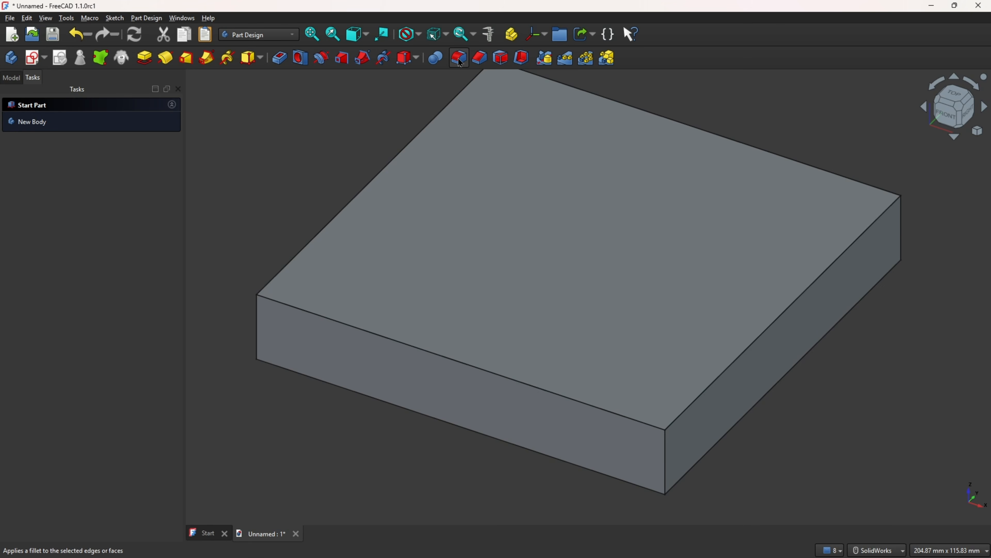
# Fillet the four vertical corner edges of the base plate with a 15 mm radius
pyautogui.click(458, 58)
pyautogui.scroll(-2, 597, 431)
pyautogui.click(593, 435)
pyautogui.moveTo(592, 434); pyautogui.dragTo(839, 348, button='middle')
pyautogui.click(915, 354)
pyautogui.moveTo(911, 360); pyautogui.dragTo(457, 375, button='middle')
pyautogui.click(530, 395)
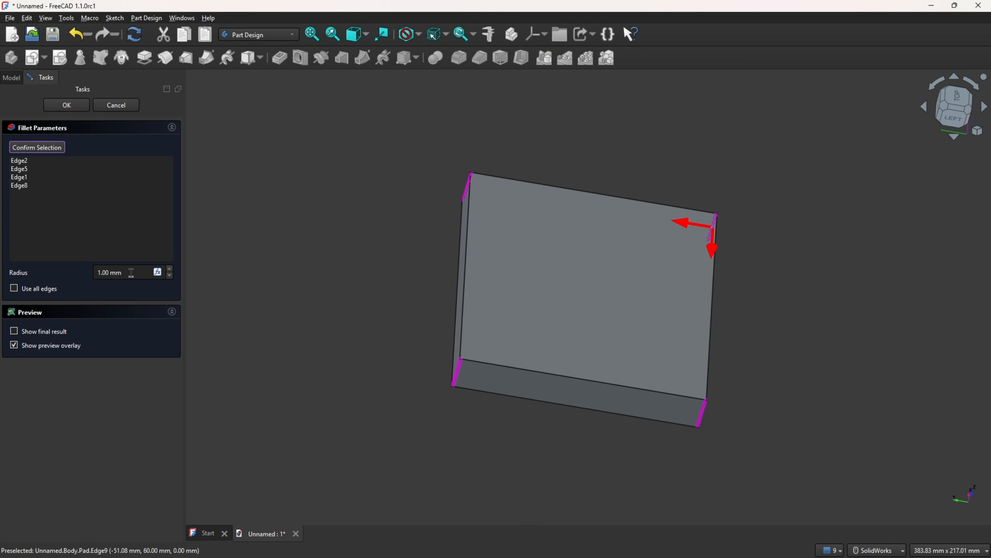
pyautogui.moveTo(131, 273); pyautogui.dragTo(61, 275)
pyautogui.click(68, 106)
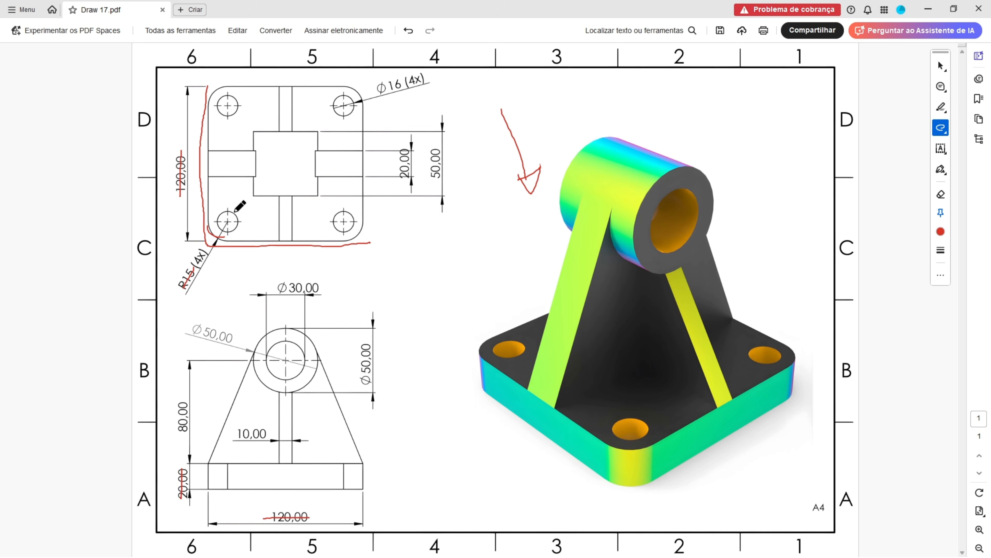
# In the PDF drawing, circle the four corner holes of the top view in red and mark their Ø16 (4x) callout
pyautogui.moveTo(235, 229); pyautogui.dragTo(232, 210)
pyautogui.moveTo(344, 210)
pyautogui.mouseDown()
pyautogui.moveTo(354, 228)
pyautogui.moveTo(345, 211)
pyautogui.mouseUp()
pyautogui.moveTo(354, 99)
pyautogui.mouseDown()
pyautogui.moveTo(338, 110)
pyautogui.moveTo(356, 96)
pyautogui.mouseUp()
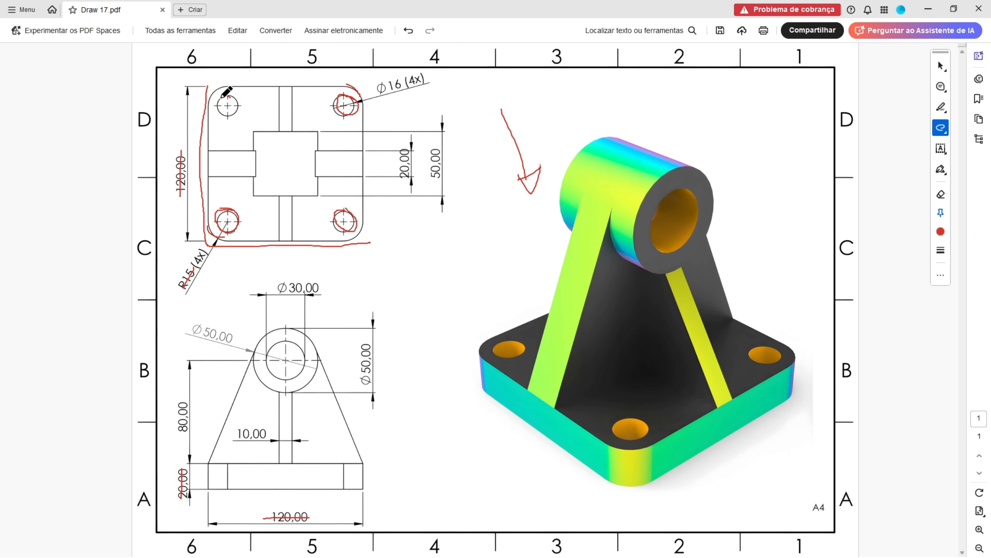
pyautogui.moveTo(222, 97); pyautogui.dragTo(240, 99)
pyautogui.moveTo(353, 99)
pyautogui.mouseDown()
pyautogui.moveTo(338, 110)
pyautogui.moveTo(413, 75)
pyautogui.mouseUp()
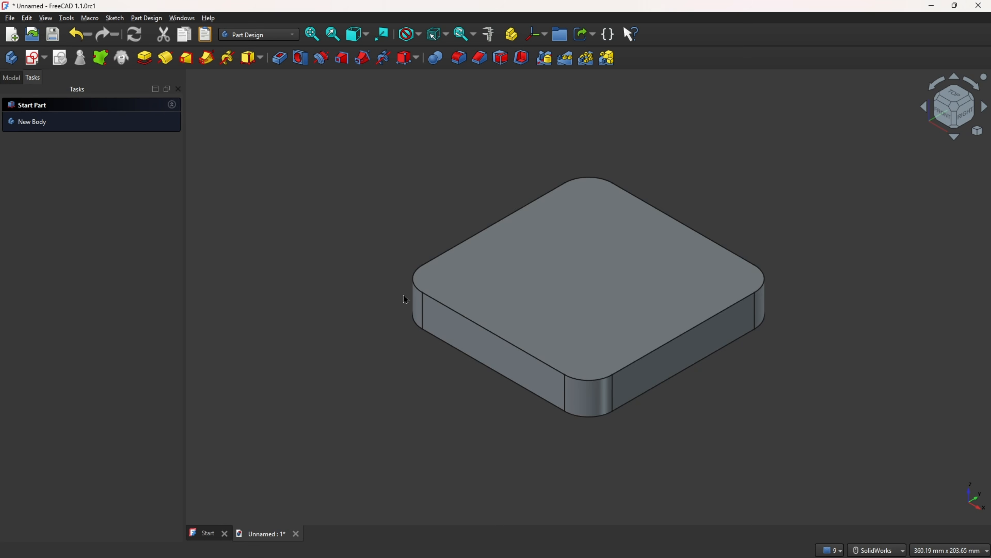
# Back in FreeCAD, start a sketch on the plate's top face and project its four rounded corner arcs as external geometry
pyautogui.click(564, 291)
pyautogui.click(38, 59)
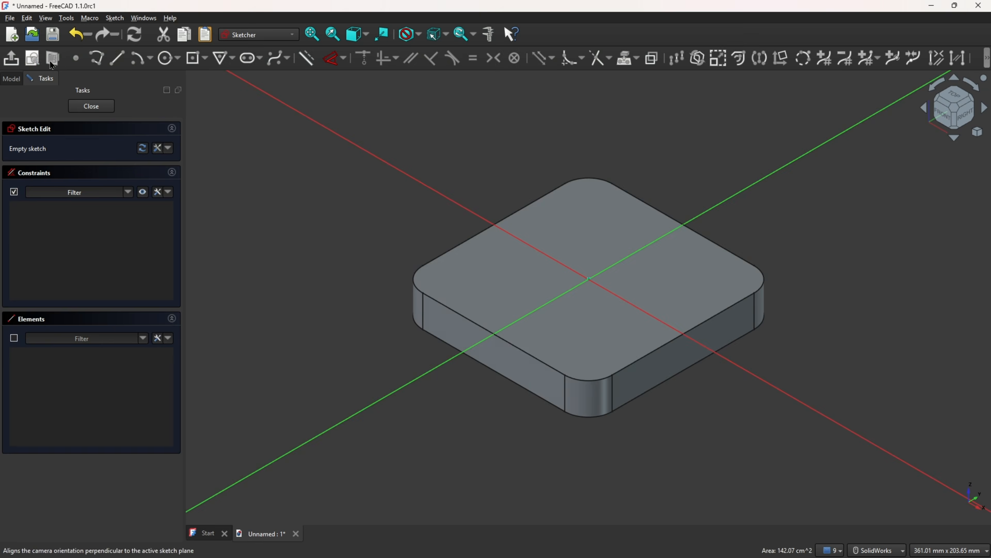
pyautogui.click(635, 61)
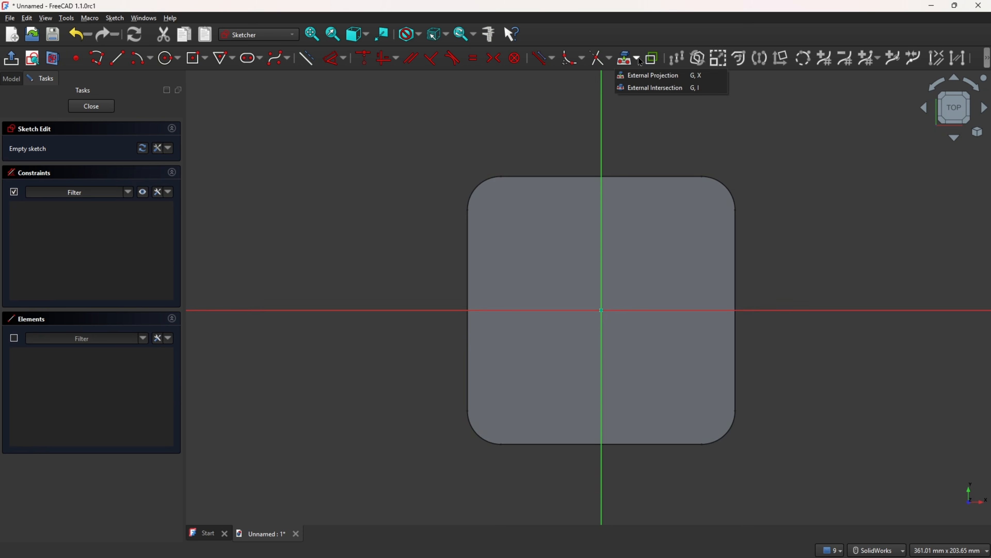
pyautogui.click(658, 78)
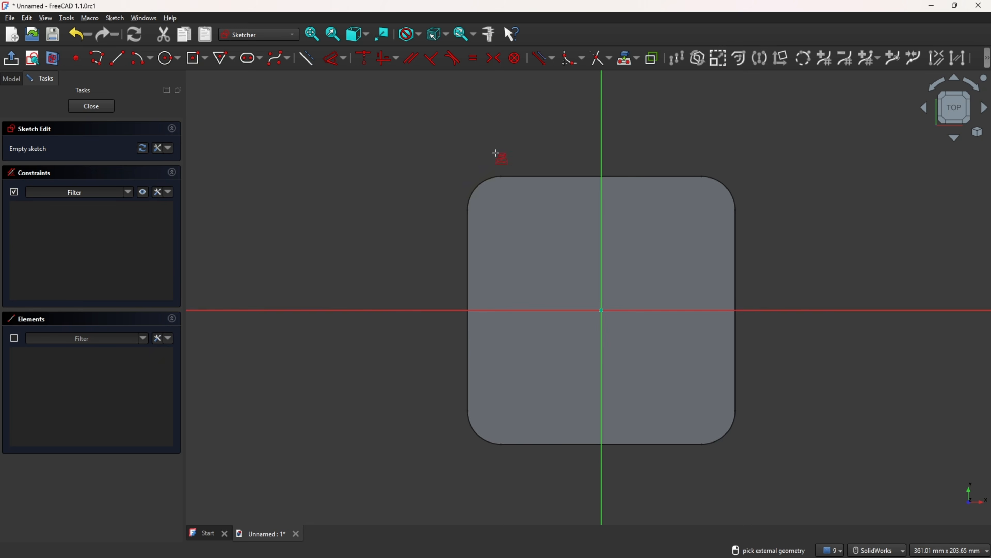
pyautogui.click(479, 189)
pyautogui.click(729, 189)
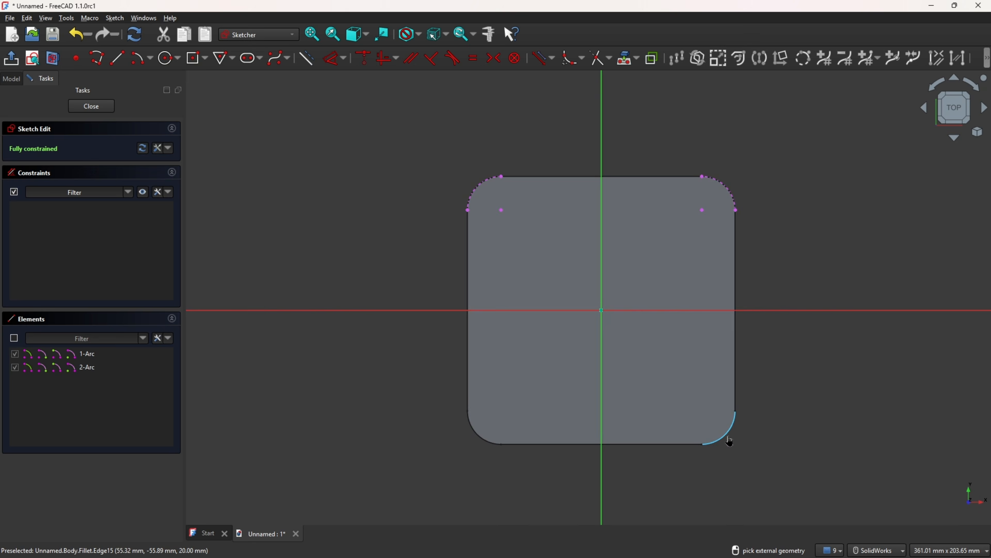
pyautogui.click(730, 438)
pyautogui.click(477, 438)
pyautogui.scroll(4, 719, 277)
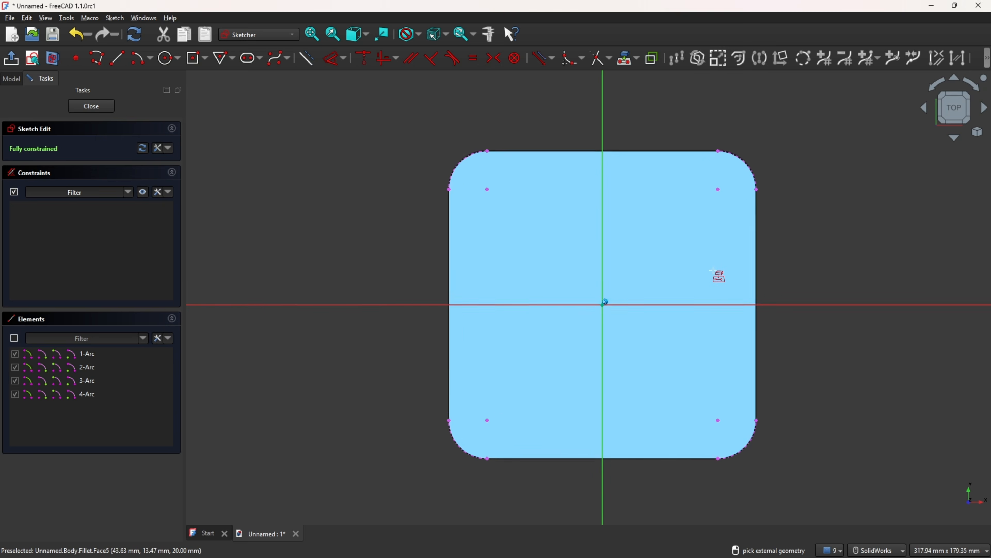
# Draw a 16 mm diameter circle centred on the upper-left corner arc's centre point
pyautogui.click(168, 59)
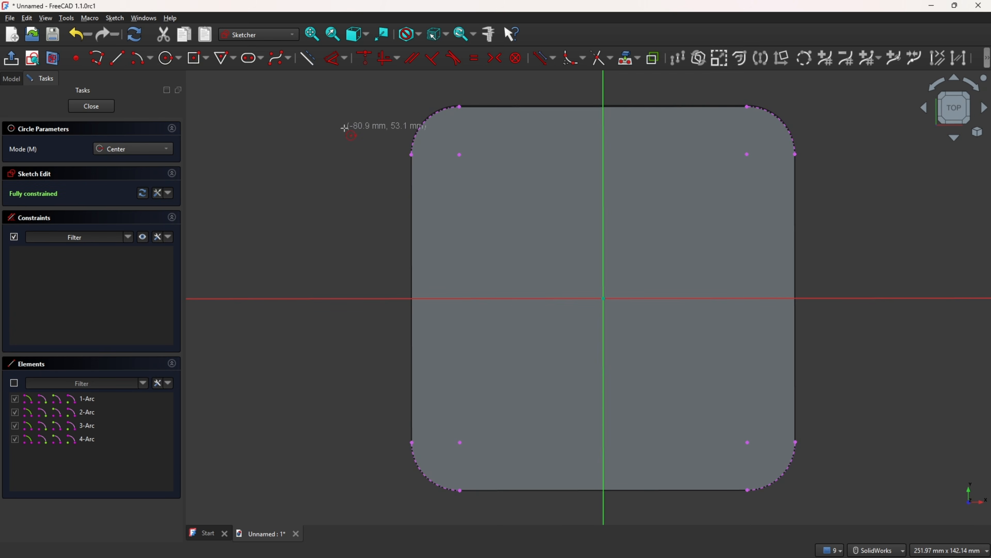
pyautogui.click(460, 156)
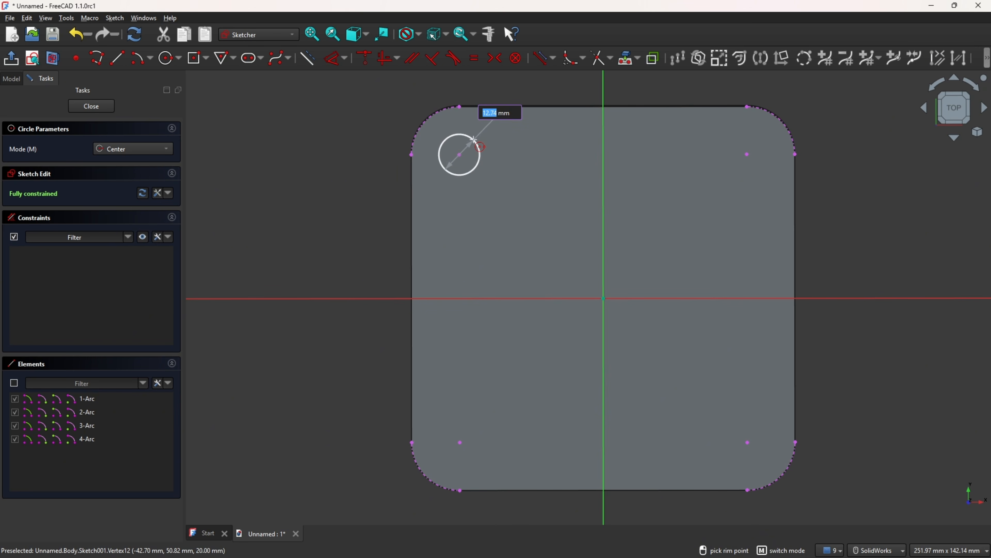
pyautogui.write('16')
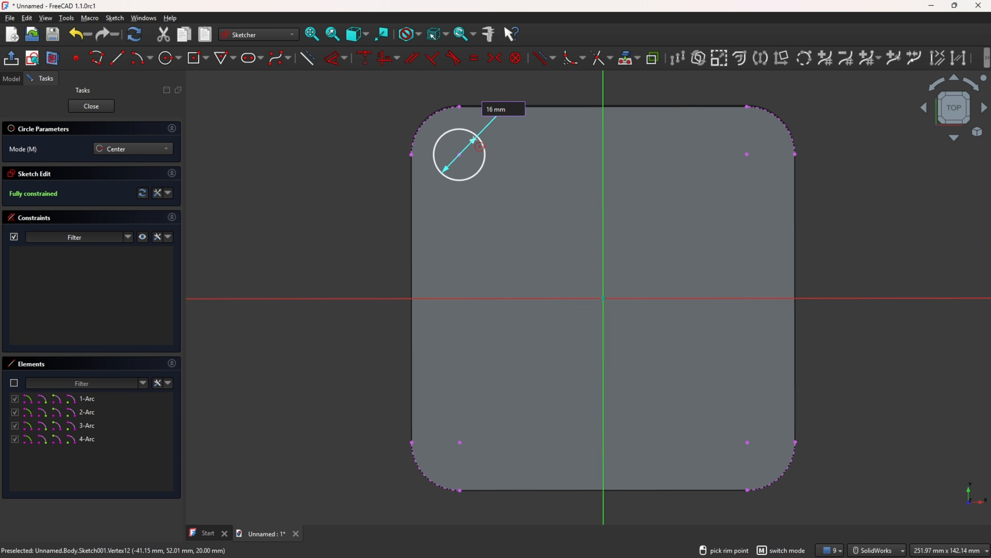
pyautogui.press('Return')
# Draw three freehand circles centred on the centre points of the remaining corner arcs
pyautogui.click(747, 154)
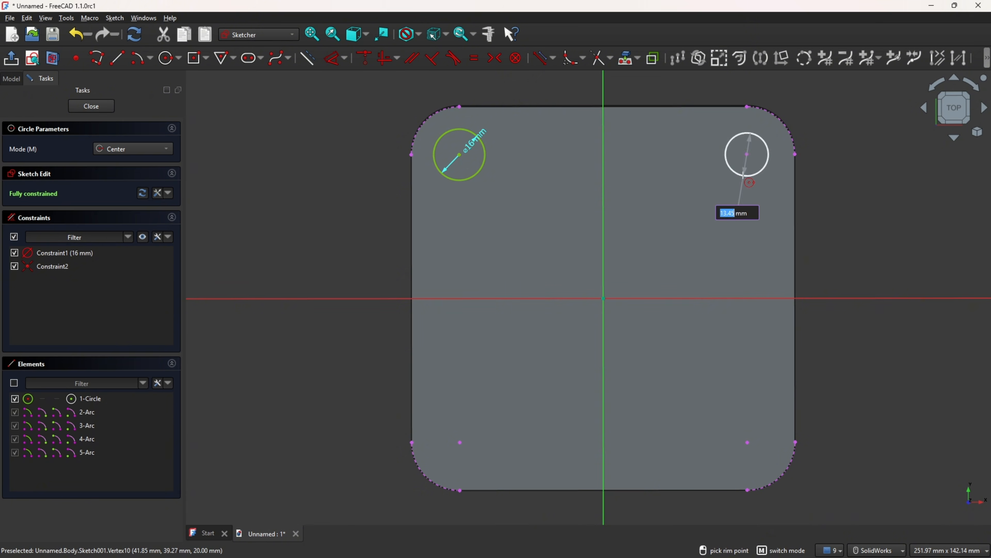
pyautogui.click(743, 175)
pyautogui.click(748, 442)
pyautogui.click(746, 425)
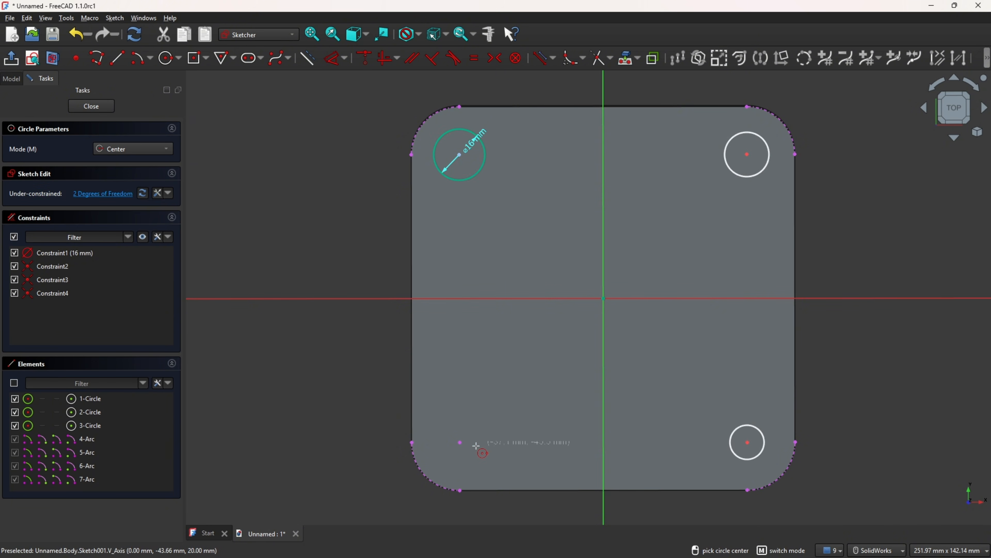
pyautogui.click(461, 442)
pyautogui.click(476, 430)
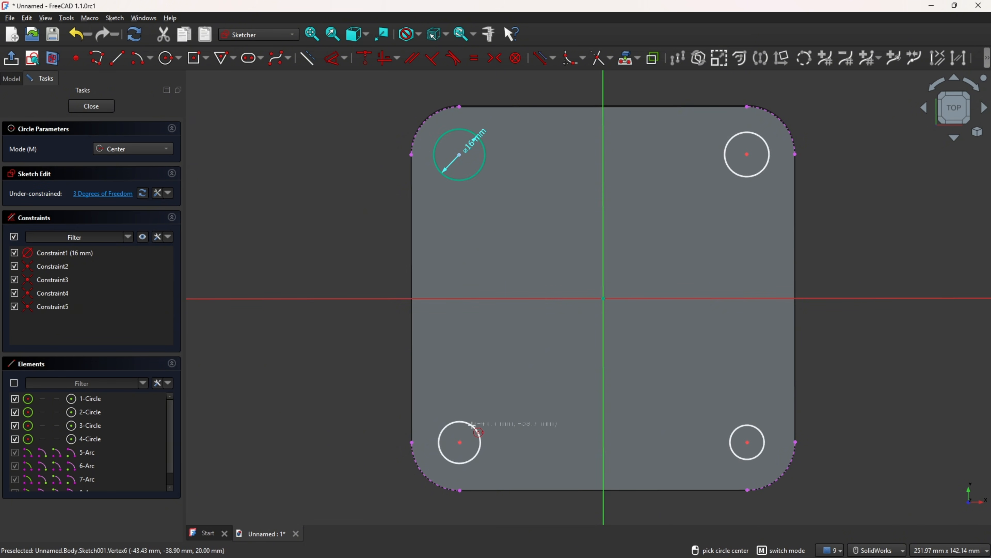
# Constrain all four corner circles to equal size, matching the 16 mm circle, and finish the sketch
pyautogui.click(477, 64)
pyautogui.click(486, 159)
pyautogui.click(732, 173)
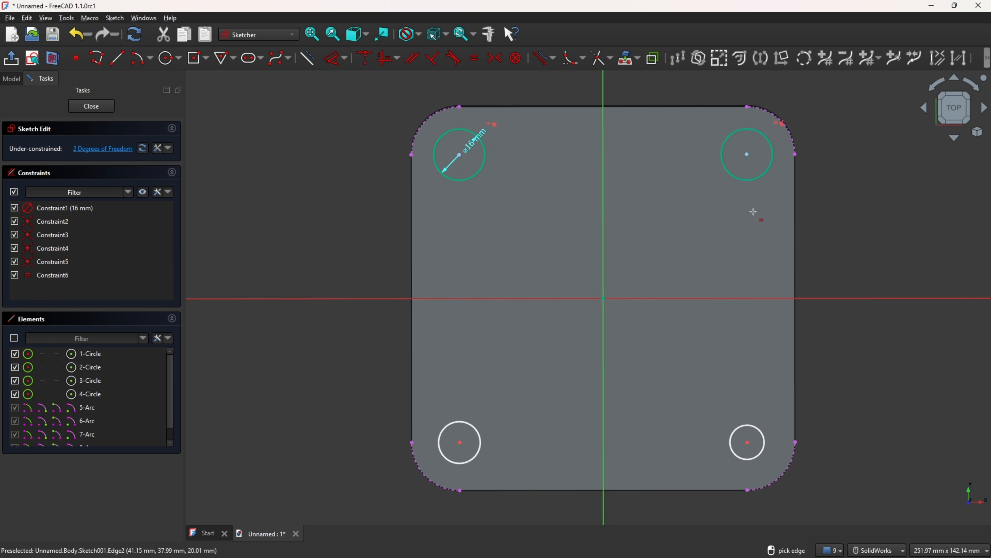
pyautogui.click(758, 180)
pyautogui.click(742, 428)
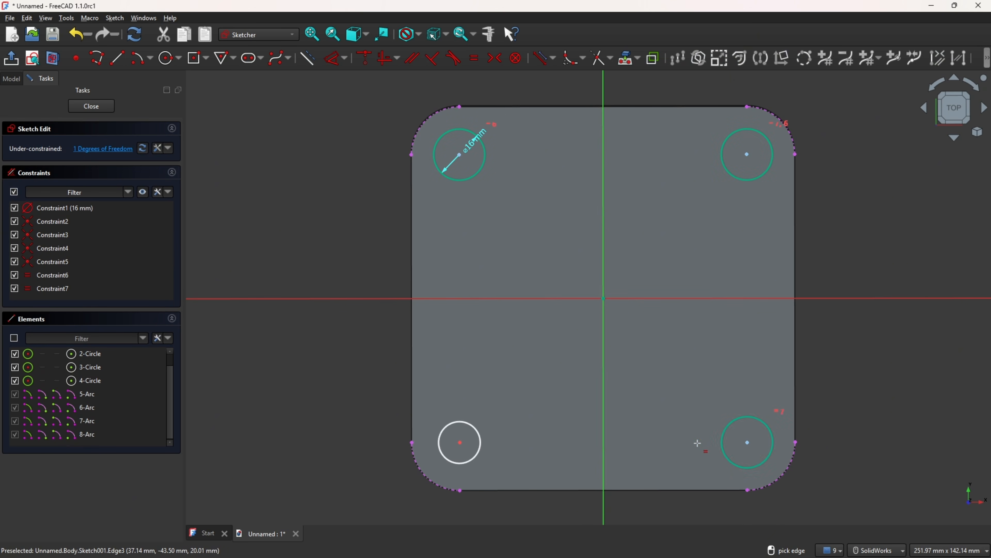
pyautogui.click(721, 436)
pyautogui.click(484, 445)
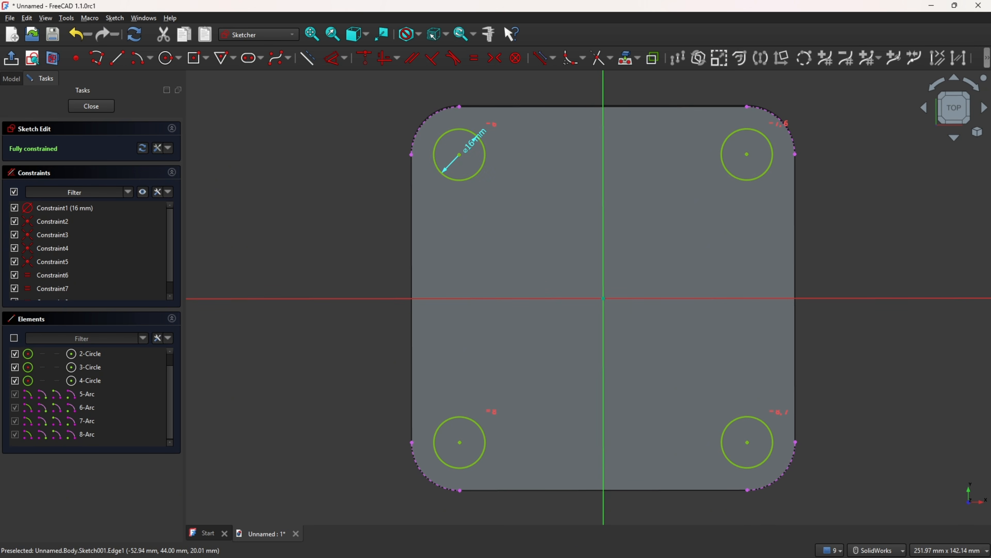
pyautogui.click(11, 58)
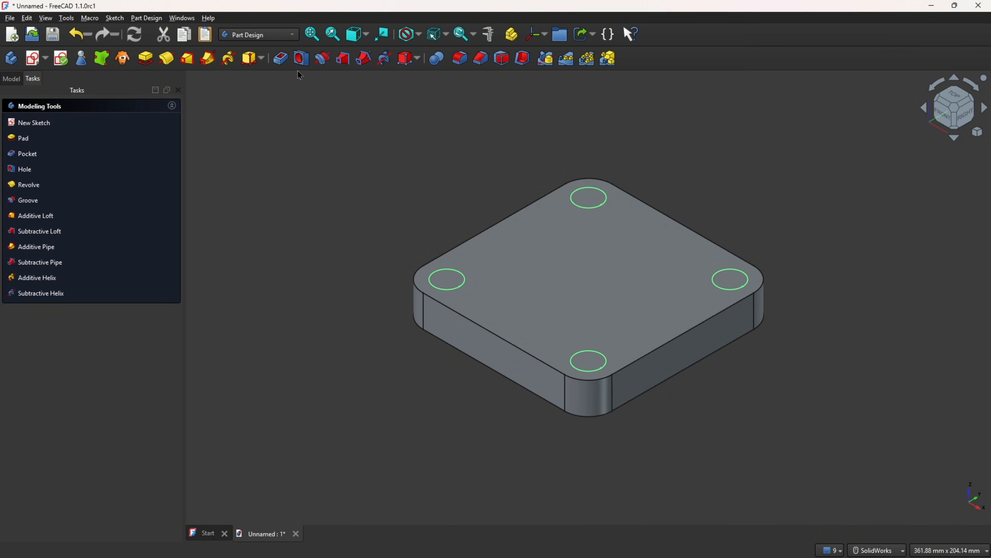
# Cut the four corner circles through the whole plate as a one-sided Pocket of type Through all
pyautogui.click(283, 66)
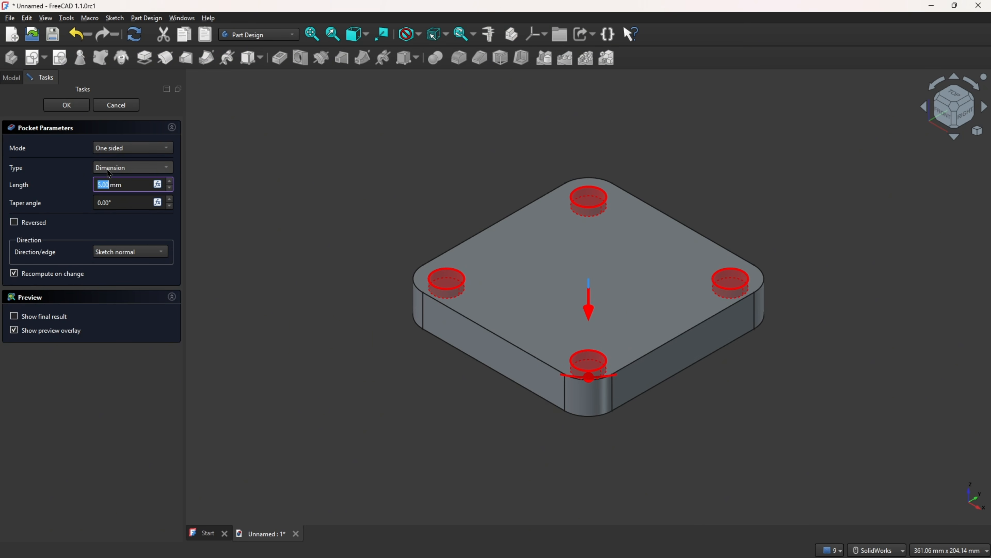
pyautogui.click(117, 151)
pyautogui.click(117, 152)
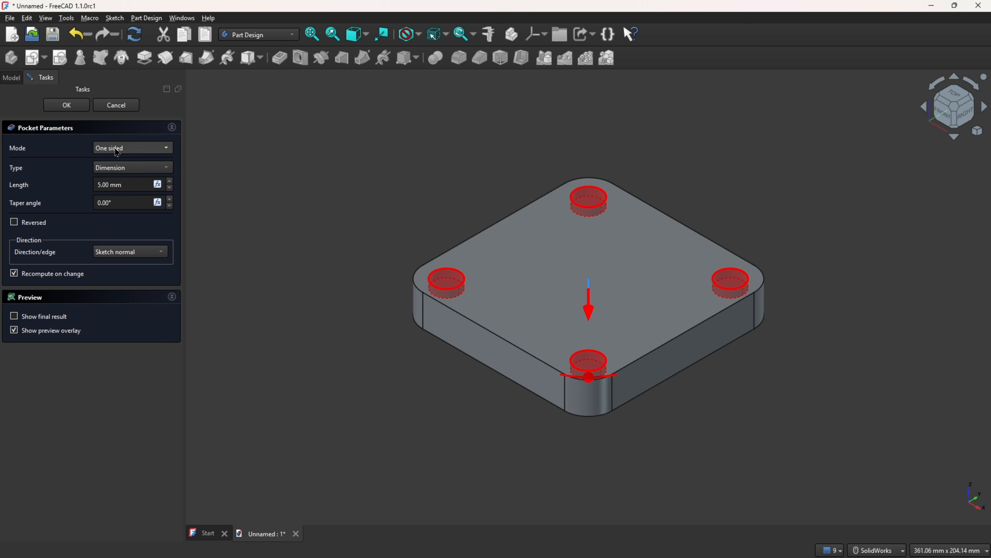
pyautogui.click(118, 167)
pyautogui.click(99, 180)
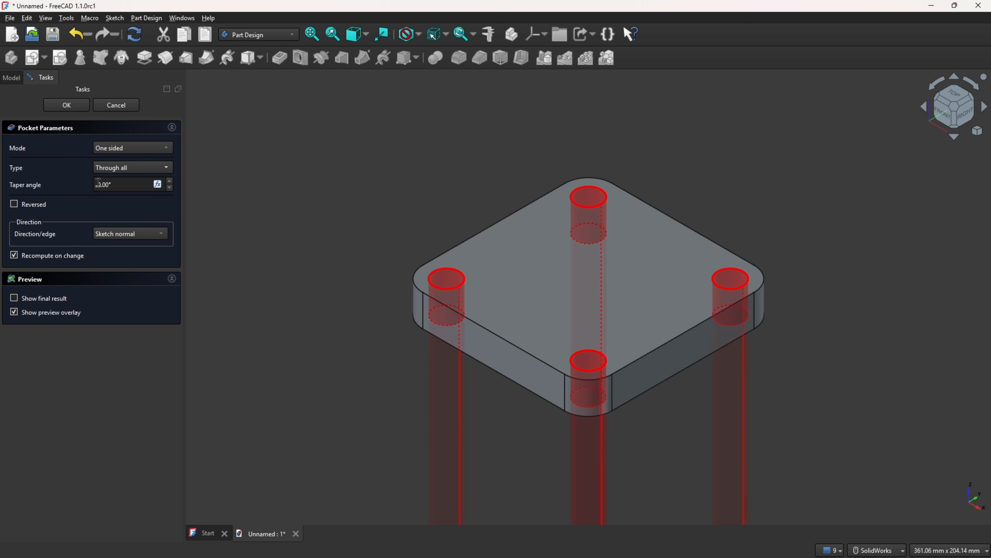
pyautogui.click(67, 104)
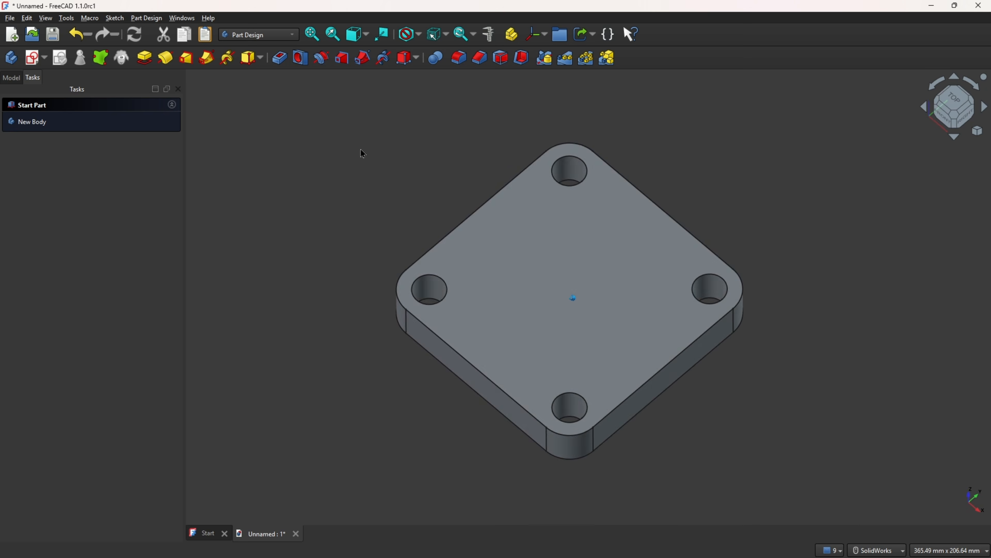
pyautogui.press('0')
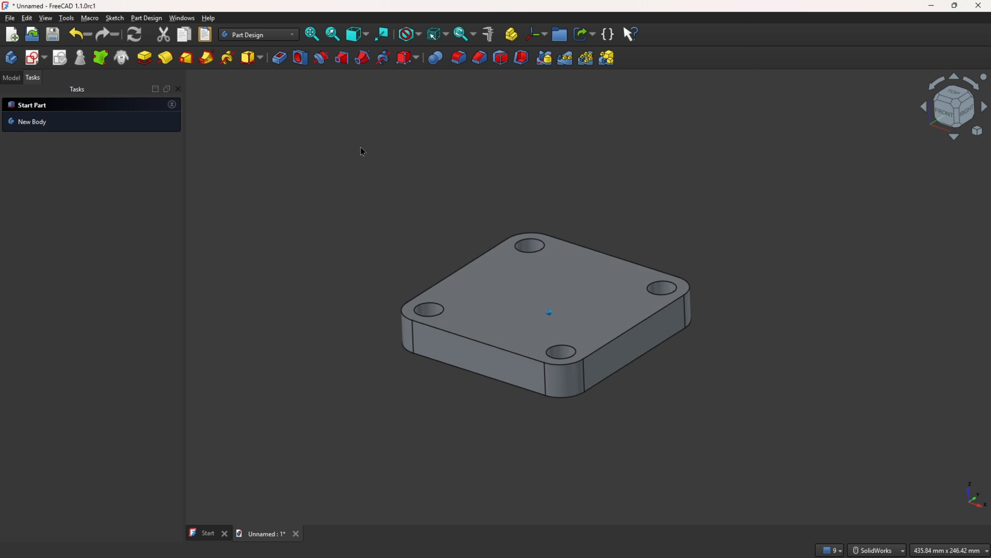
pyautogui.press('0')
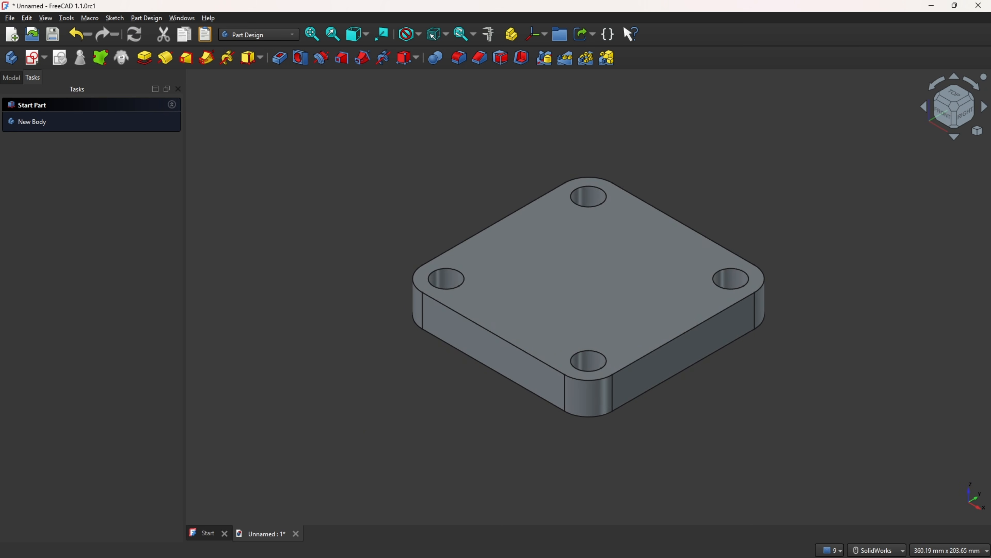
# Switch to the Draw 17 PDF and trace the support's tapered sides and lower circle arc in the front view in red
pyautogui.hotkey('alt', 'Tab')
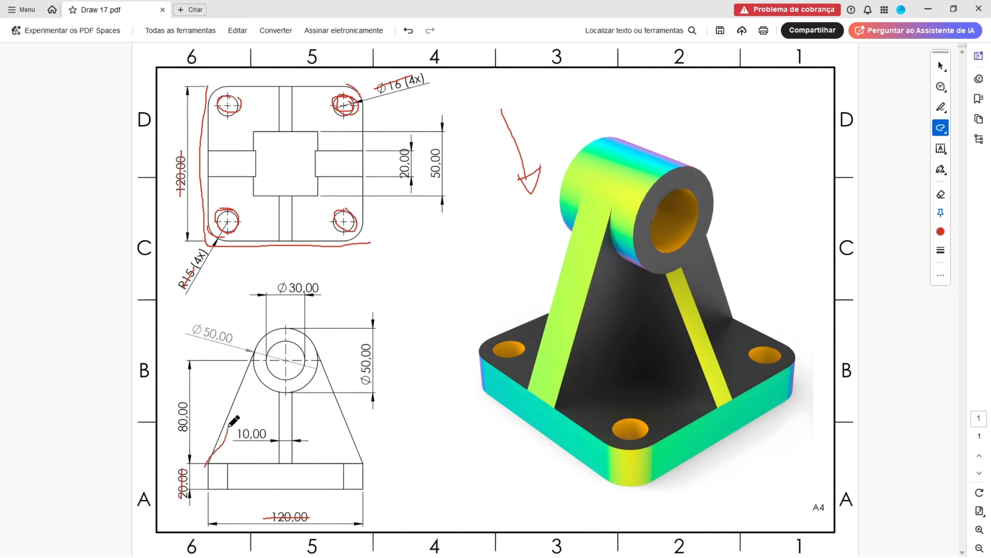
pyautogui.hotkey('ctrl', 'z')
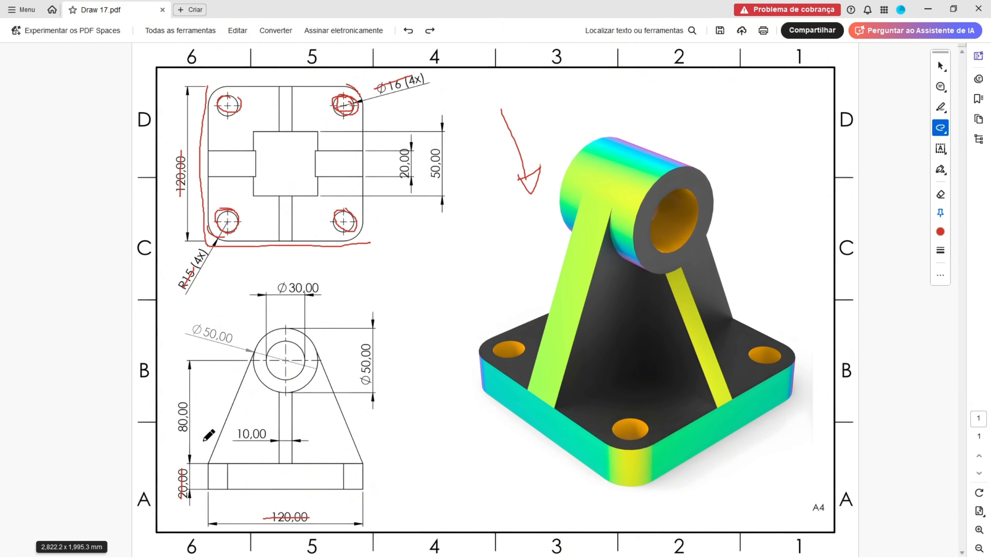
pyautogui.moveTo(207, 464)
pyautogui.mouseDown()
pyautogui.moveTo(237, 393)
pyautogui.moveTo(270, 388)
pyautogui.mouseUp()
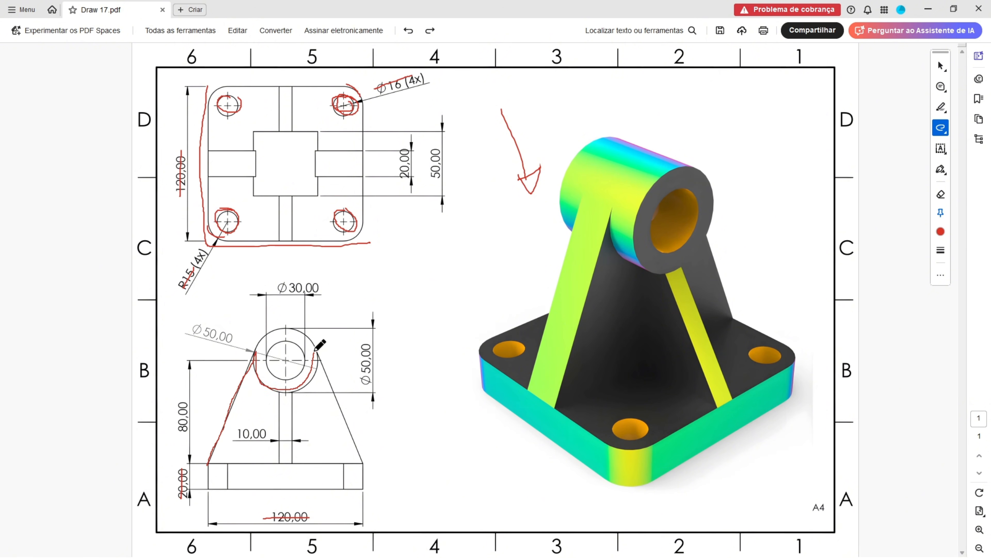
pyautogui.moveTo(314, 350)
pyautogui.mouseDown()
pyautogui.moveTo(348, 398)
pyautogui.moveTo(359, 450)
pyautogui.moveTo(206, 464)
pyautogui.mouseUp()
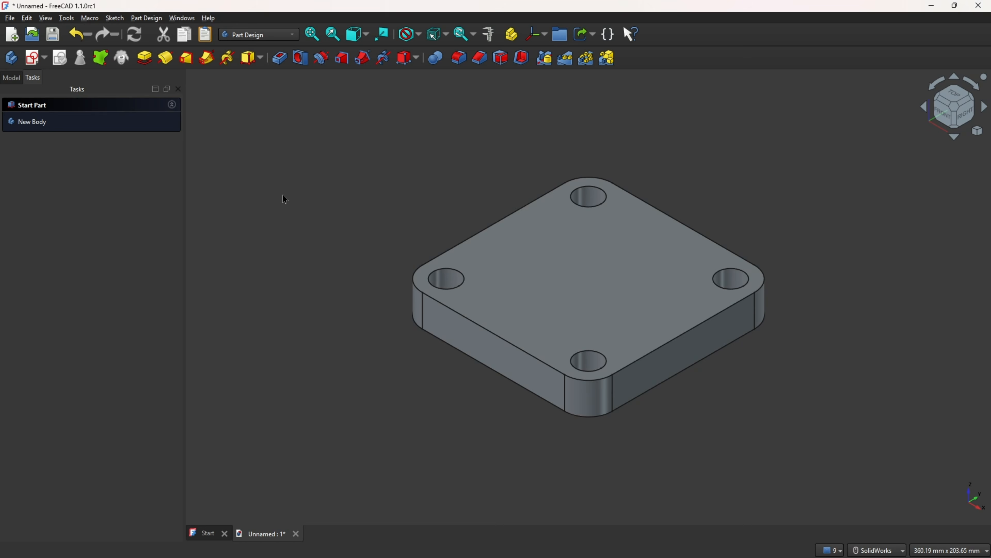
# Back in FreeCAD, start a sketch on the YZ plane and section the view at the sketch plane
pyautogui.click(33, 57)
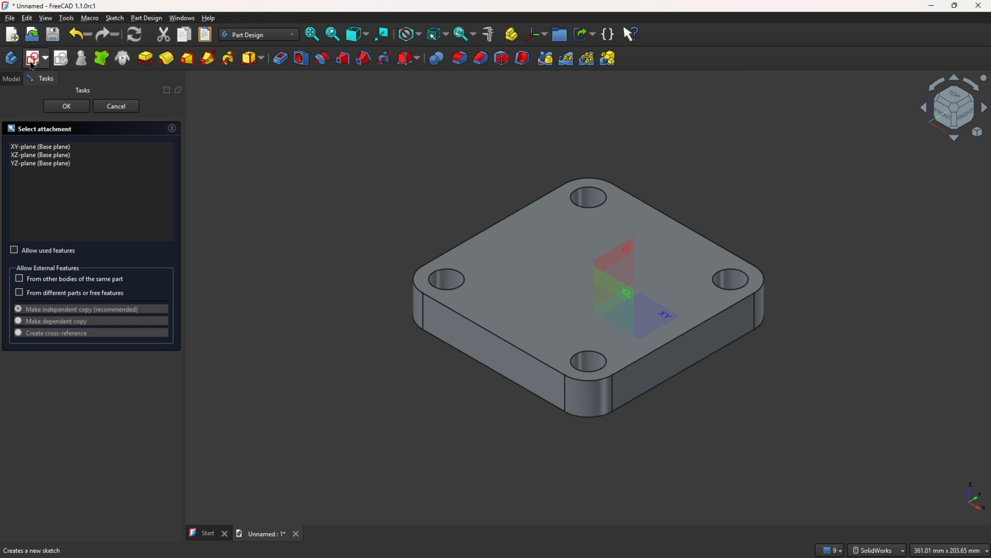
pyautogui.click(626, 249)
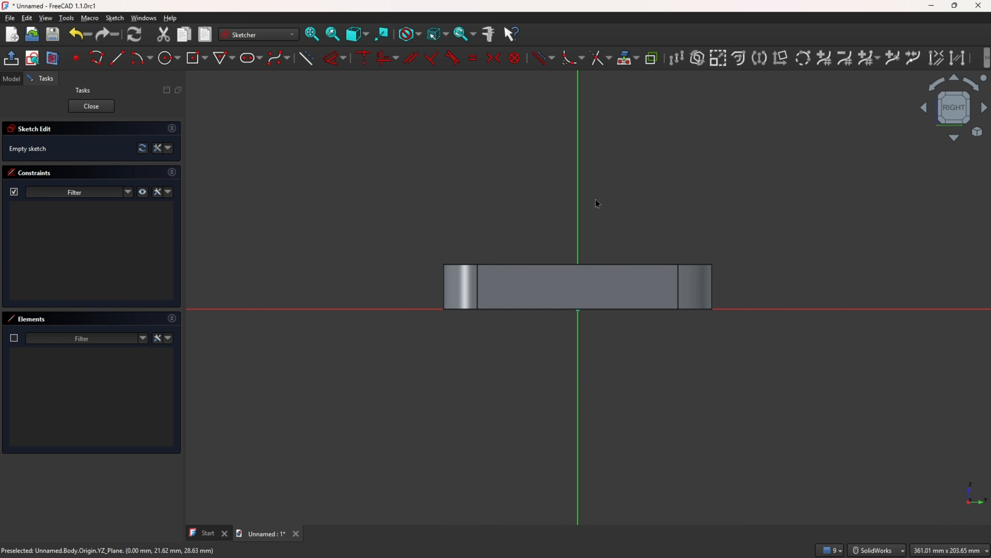
pyautogui.click(56, 64)
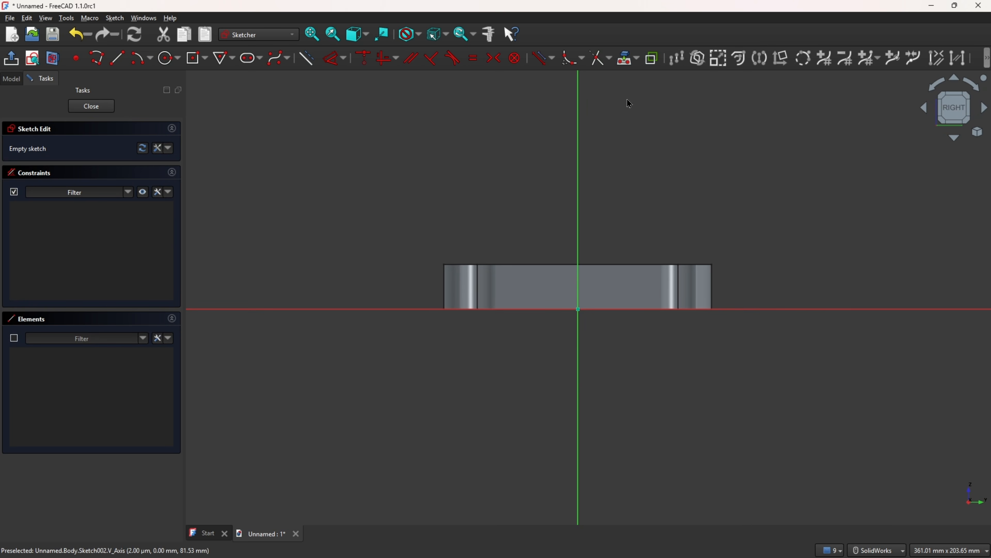
# Project the two opposite straight side edges of the plate's top face as external points, and return to the right view
pyautogui.click(638, 61)
pyautogui.click(640, 75)
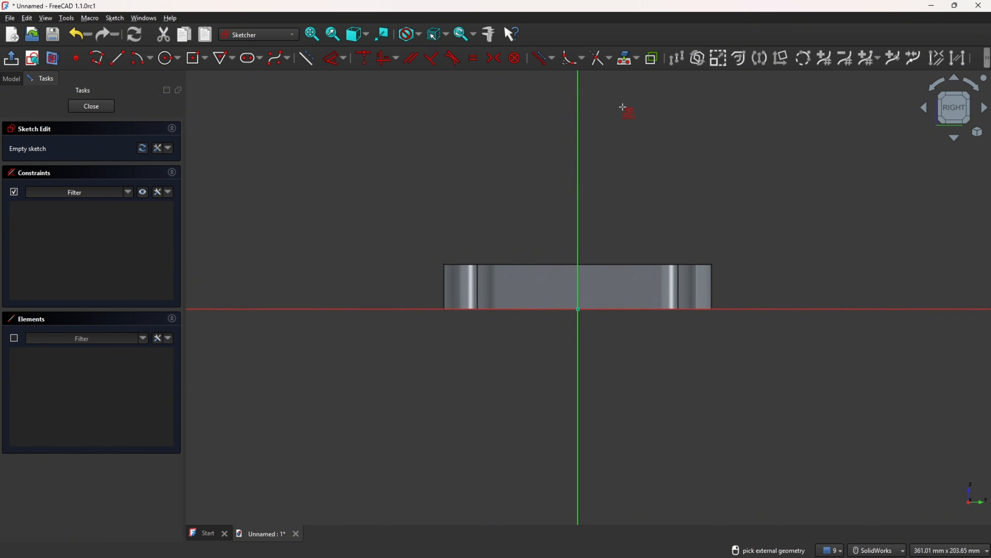
pyautogui.moveTo(623, 168); pyautogui.dragTo(621, 207, button='middle')
pyautogui.moveTo(434, 287); pyautogui.dragTo(432, 277, button='middle')
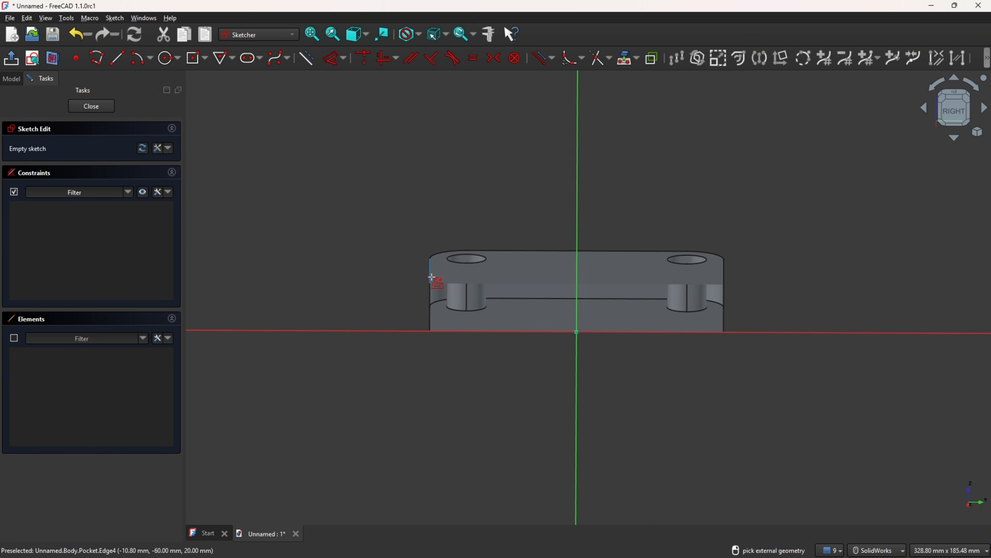
pyautogui.click(432, 281)
pyautogui.click(724, 284)
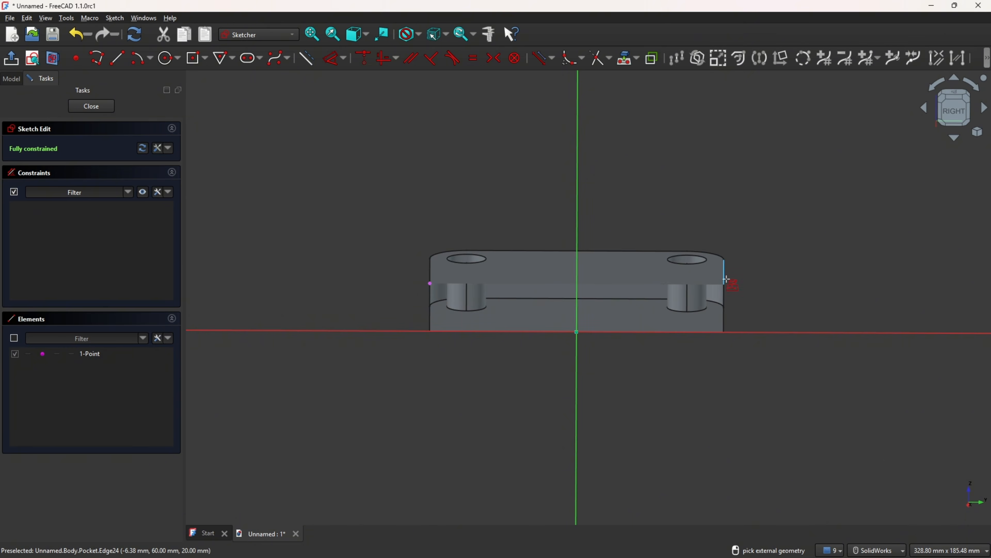
pyautogui.moveTo(729, 278); pyautogui.dragTo(761, 283, button='middle')
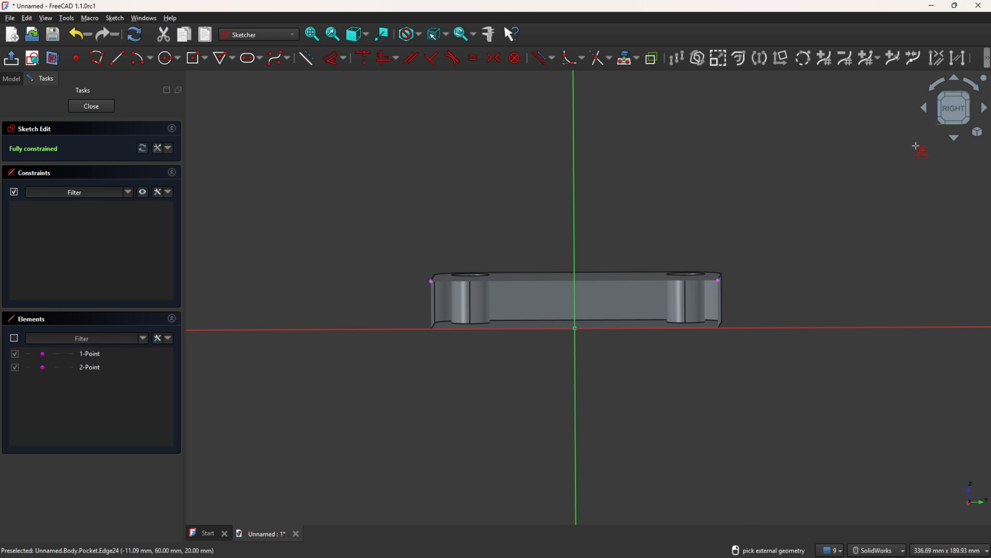
pyautogui.click(964, 111)
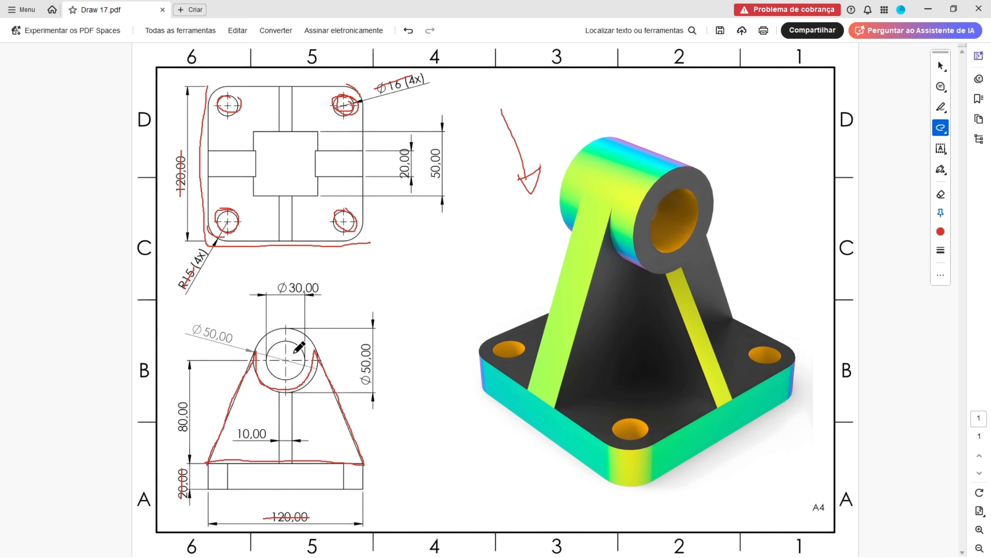
# In the Draw 17 PDF, trace the boss circle and support outline in red and strike out the Ø50 and 80 mm dimensions
pyautogui.moveTo(288, 328); pyautogui.dragTo(252, 351)
pyautogui.moveTo(270, 388)
pyautogui.mouseDown()
pyautogui.moveTo(320, 364)
pyautogui.moveTo(314, 337)
pyautogui.mouseUp()
pyautogui.moveTo(193, 330); pyautogui.dragTo(234, 337)
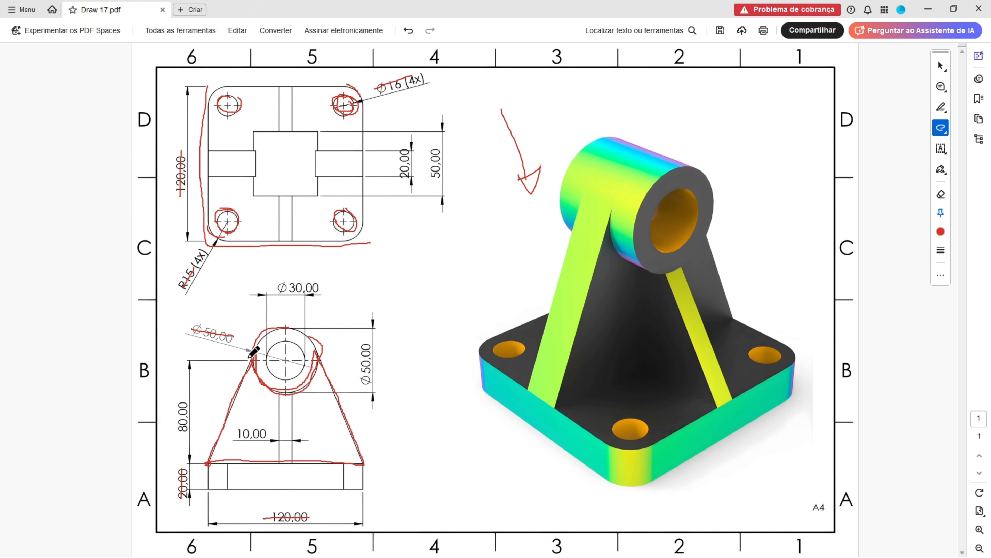
pyautogui.moveTo(208, 463); pyautogui.dragTo(257, 358)
pyautogui.moveTo(208, 463); pyautogui.dragTo(362, 463)
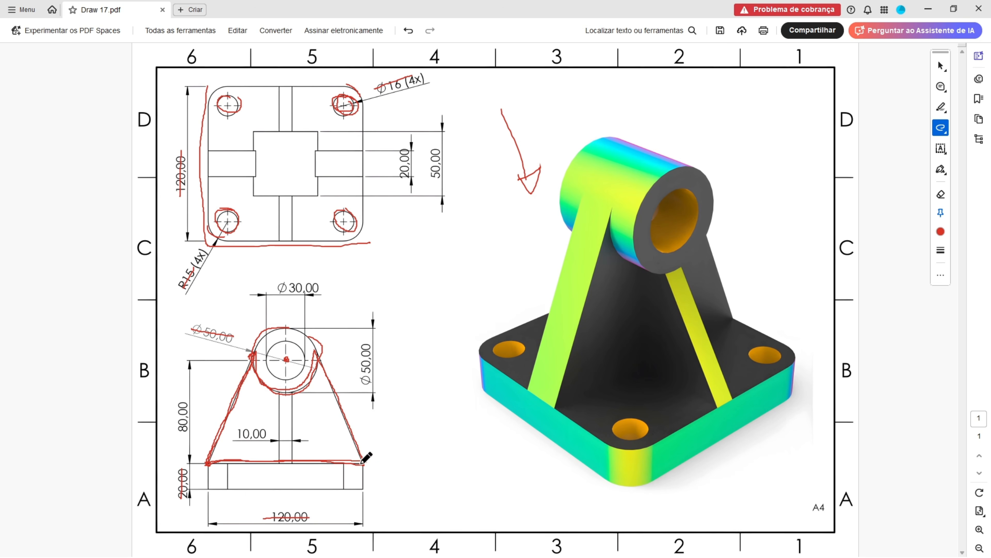
pyautogui.moveTo(184, 401); pyautogui.dragTo(184, 442)
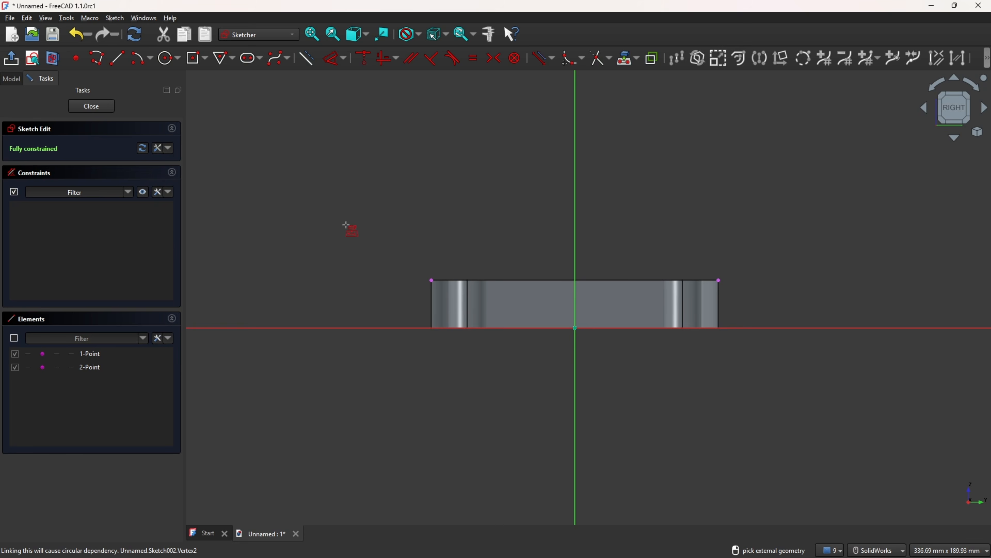
# Back in FreeCAD, draw a horizontal line along the plate's top between the two projected points
pyautogui.click(116, 57)
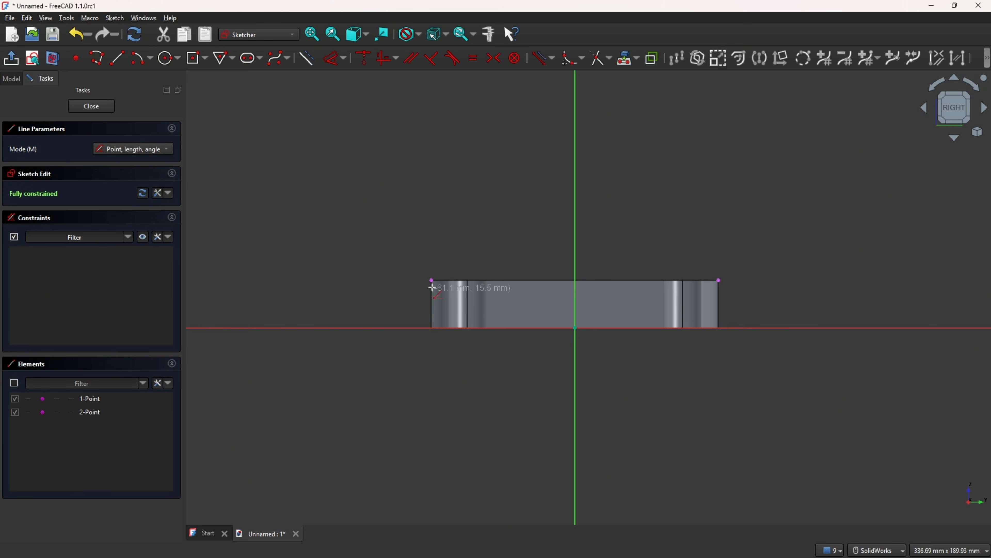
pyautogui.click(431, 280)
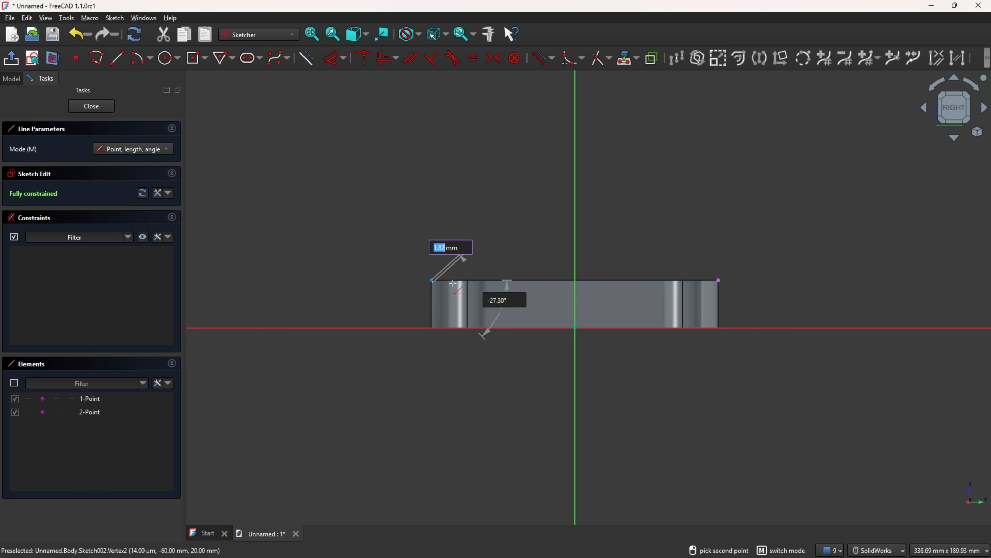
pyautogui.click(720, 280)
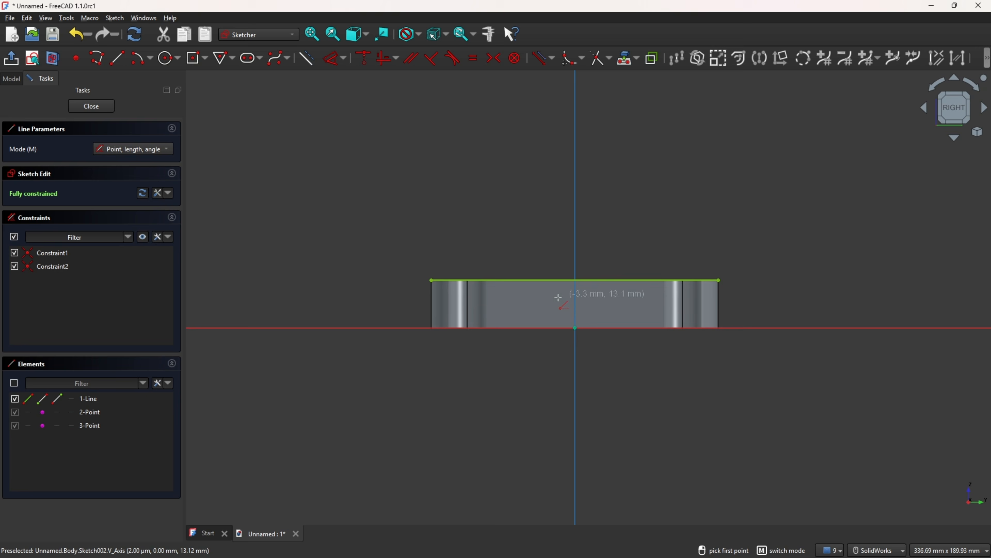
# Draw a 50 mm diameter circle centred on the vertical axis above the plate
pyautogui.click(166, 59)
pyautogui.click(574, 98)
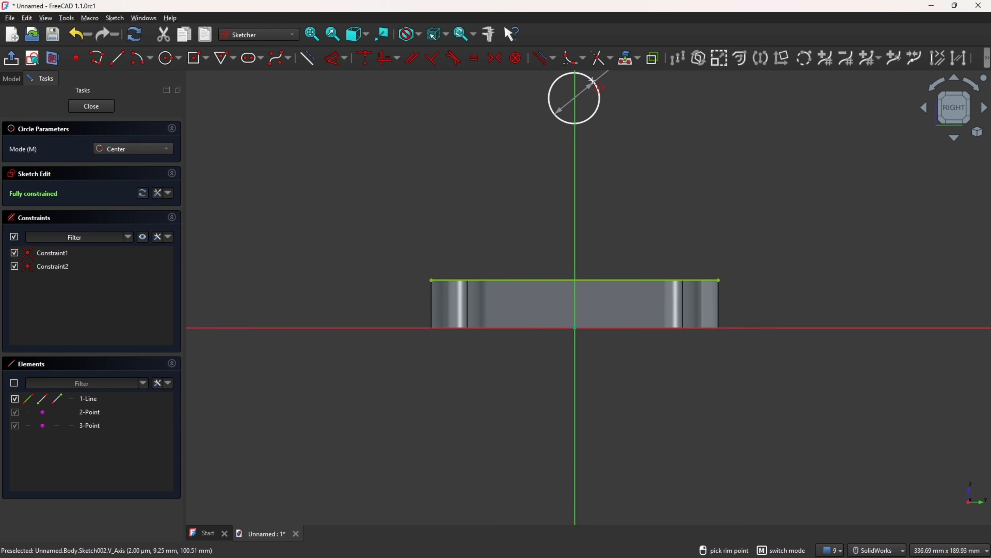
pyautogui.write('50')
pyautogui.press('Return')
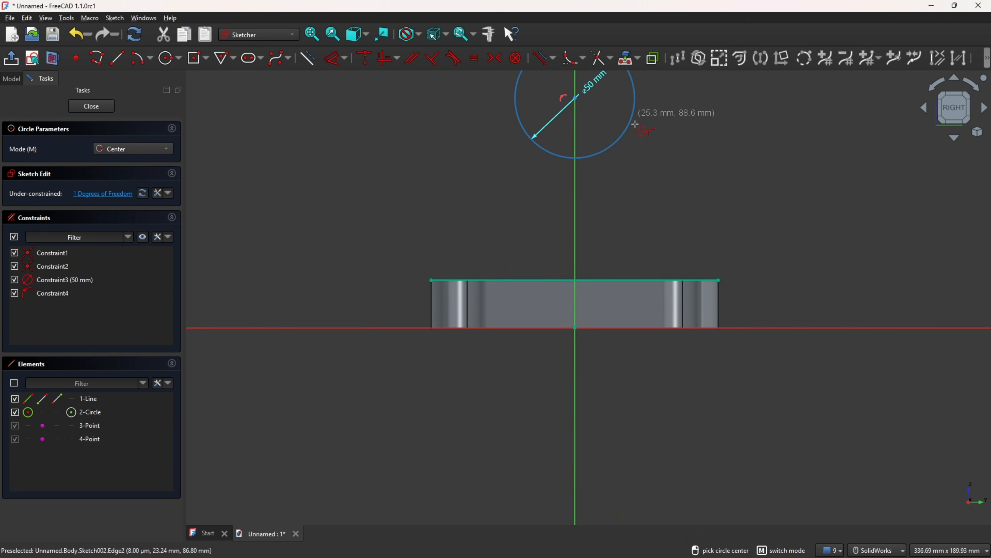
pyautogui.keyDown('ctrl'); pyautogui.moveTo(651, 115); pyautogui.dragTo(608, 207, button='middle'); pyautogui.keyUp('ctrl')
pyautogui.scroll(-1, 609, 207)
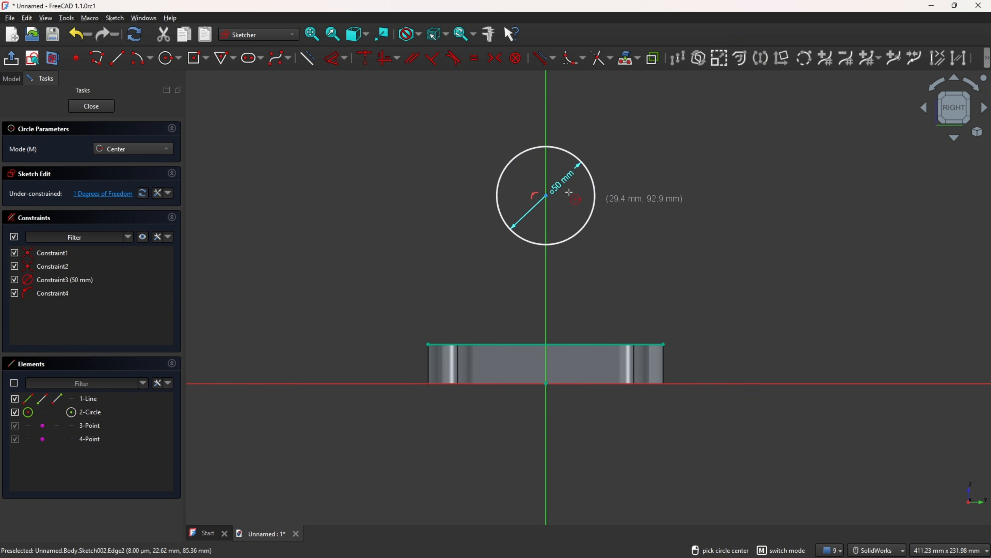
# Dimension the circle's centre 80 mm above the horizontal line on the plate's top
pyautogui.click(334, 59)
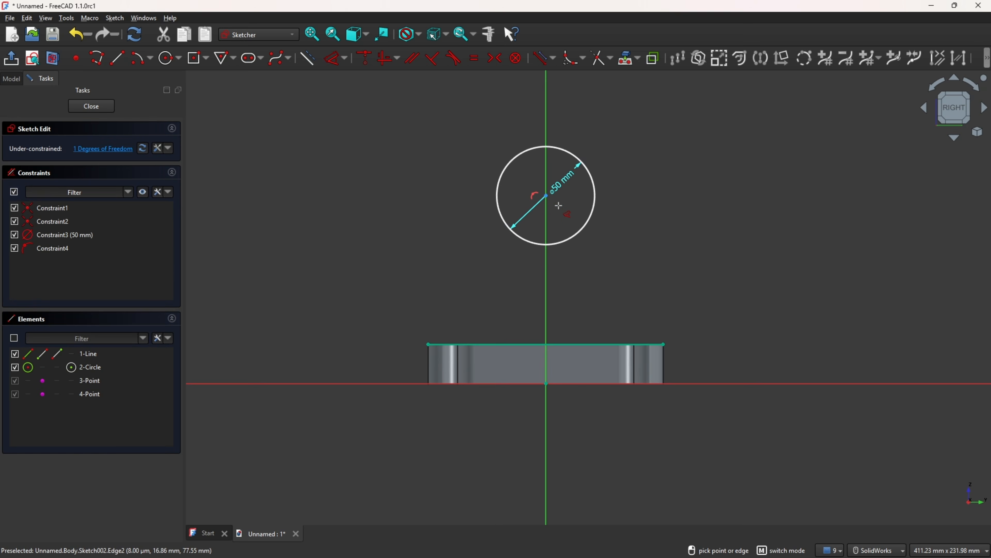
pyautogui.click(547, 200)
pyautogui.click(511, 344)
pyautogui.click(335, 300)
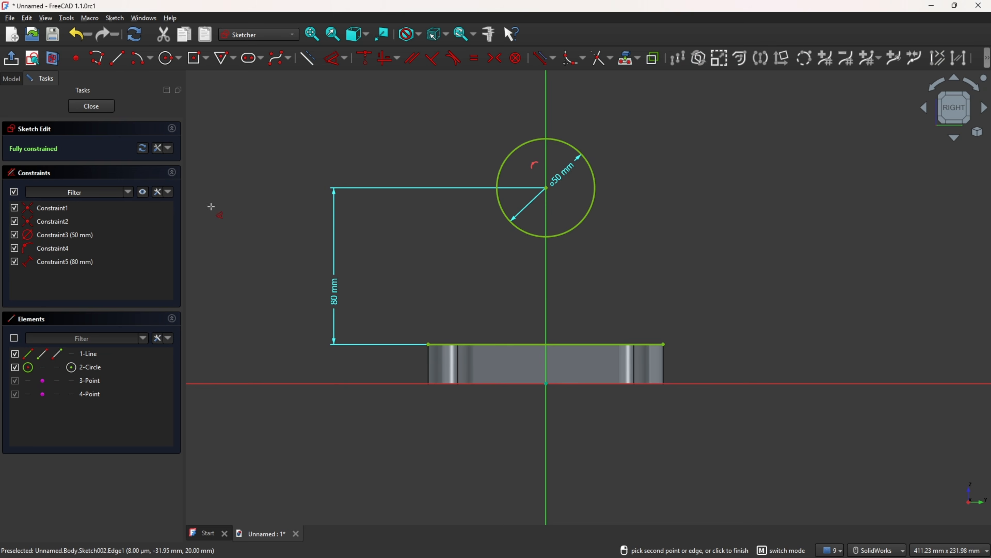
# Draw two slanted lines from the ends of the horizontal line, each ending tangent to the 50 mm circle
pyautogui.click(117, 58)
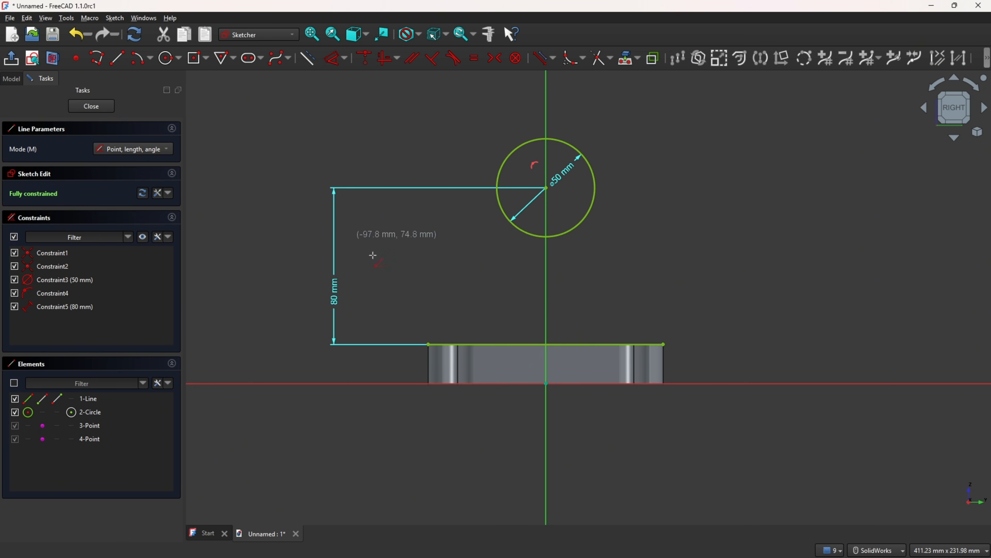
pyautogui.click(426, 346)
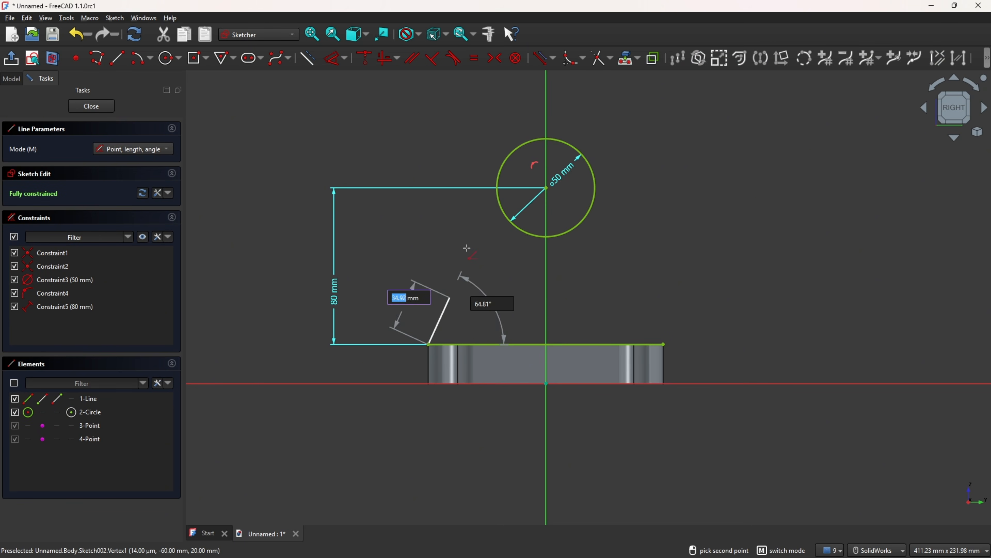
pyautogui.click(501, 165)
pyautogui.click(664, 344)
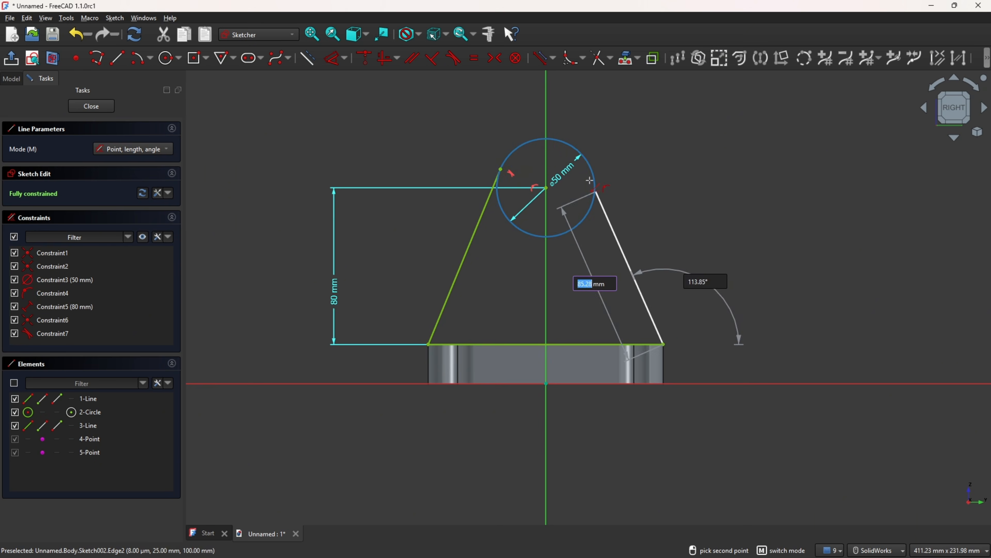
pyautogui.scroll(3, 589, 181)
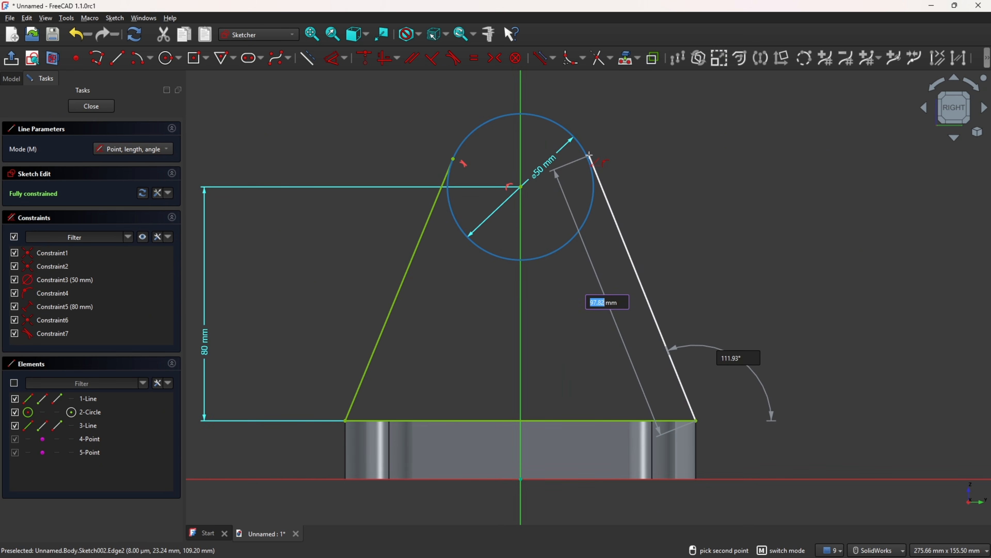
pyautogui.click(589, 161)
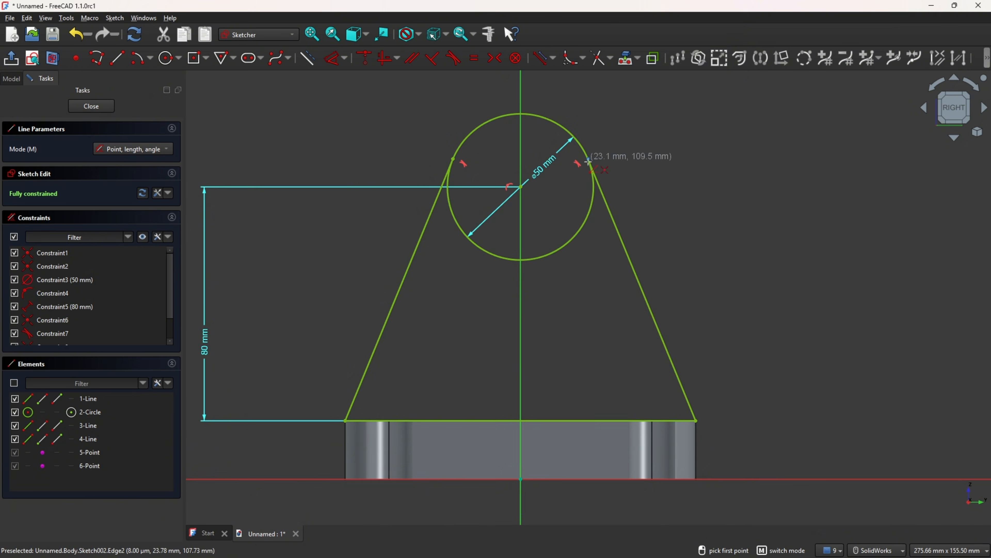
pyautogui.press('Escape')
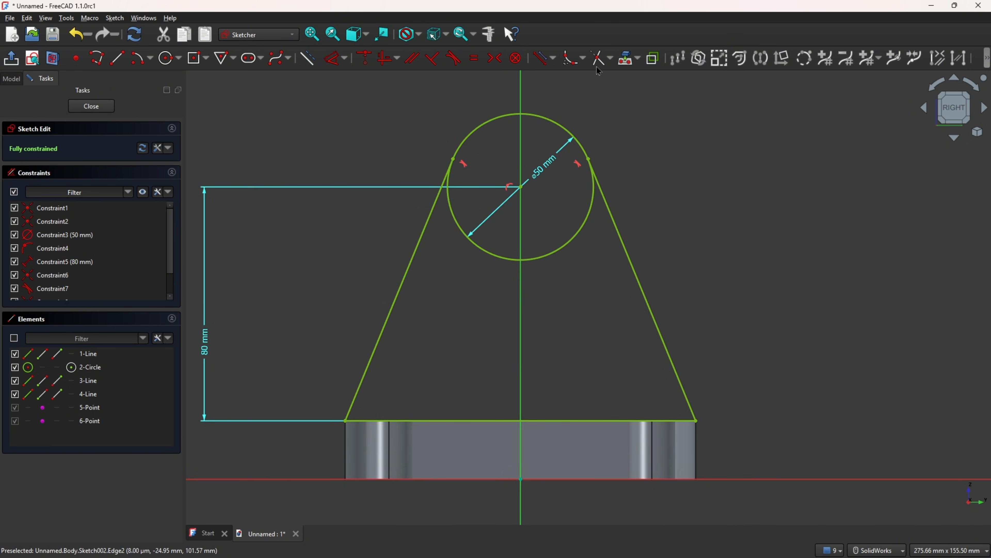
# Trim away the circle's upper arc between the two tangent lines and finish the support sketch
pyautogui.click(600, 58)
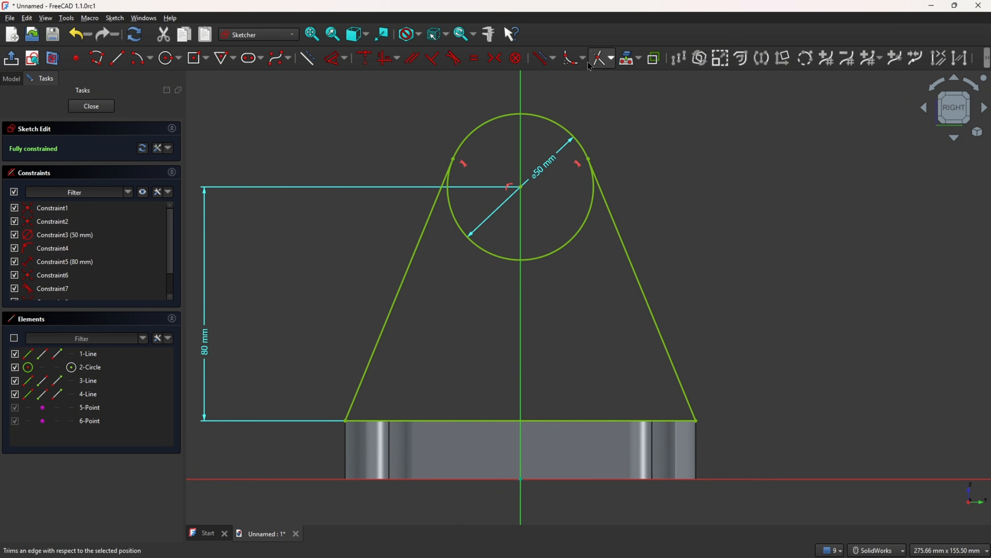
pyautogui.click(535, 114)
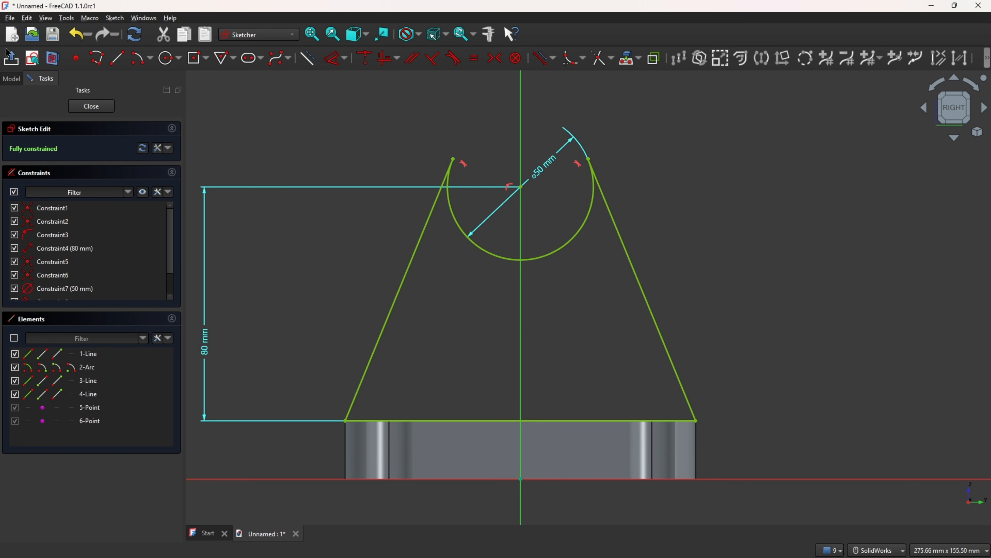
pyautogui.click(15, 64)
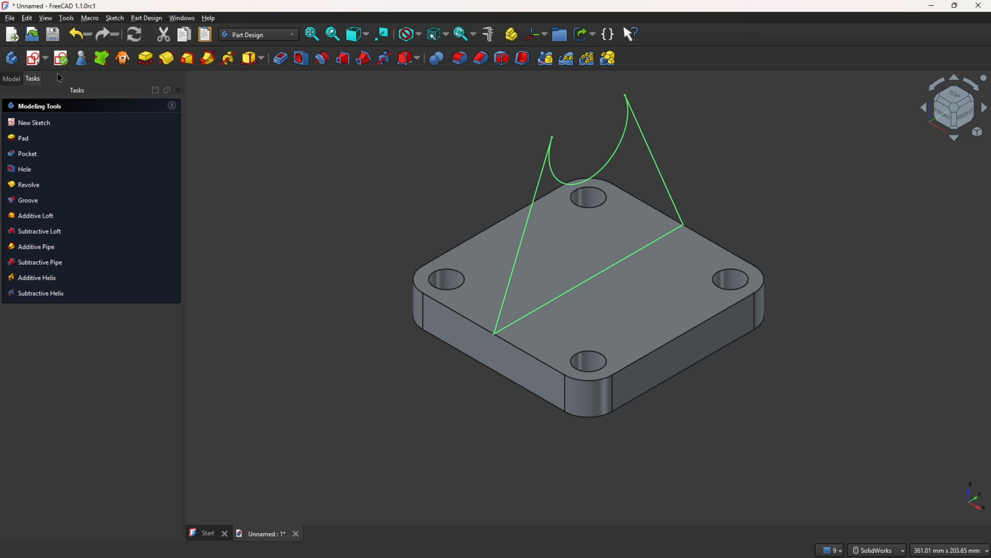
# Pad the tapered support profile 20 mm symmetrically about its sketch plane
pyautogui.click(145, 60)
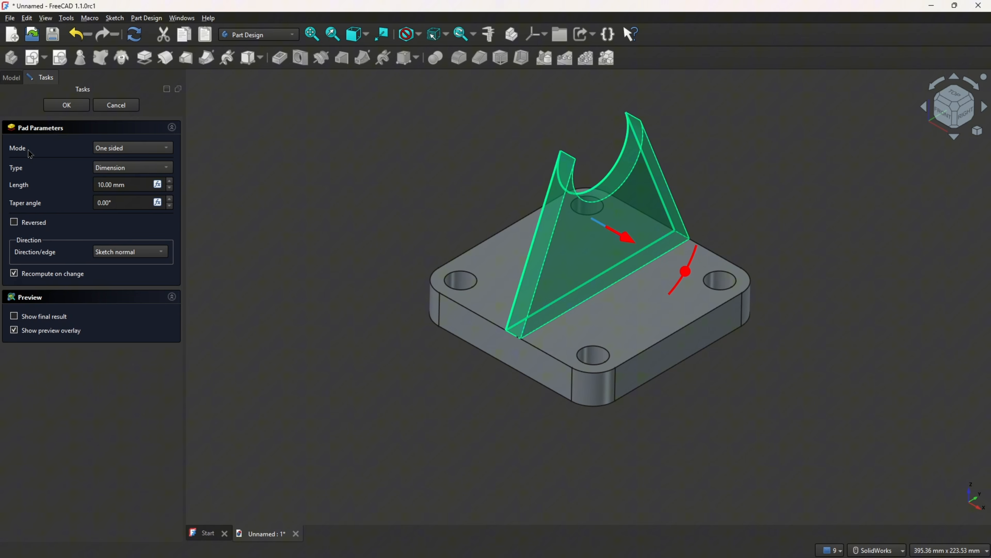
pyautogui.click(129, 148)
pyautogui.click(130, 173)
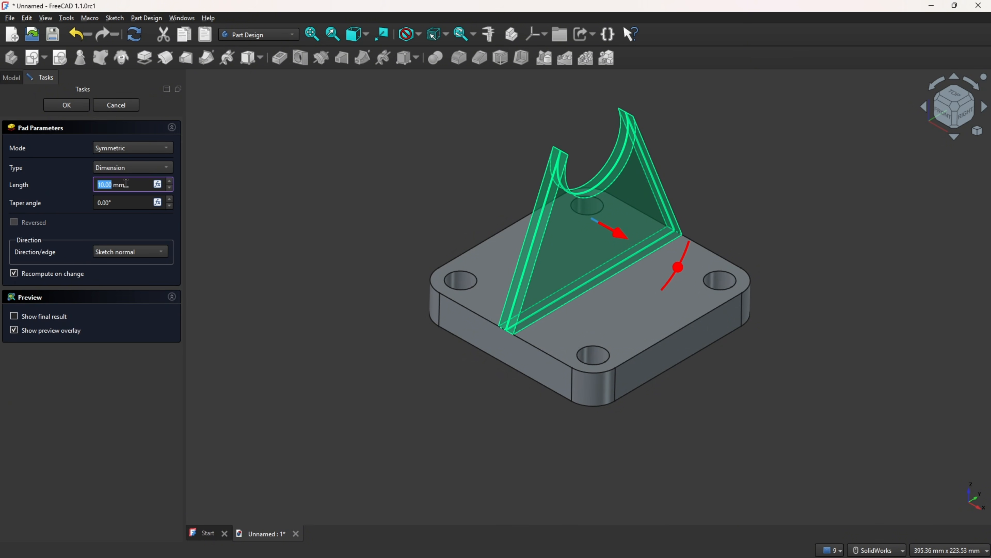
pyautogui.moveTo(136, 184); pyautogui.dragTo(109, 185)
pyautogui.press('Return')
pyautogui.click(64, 107)
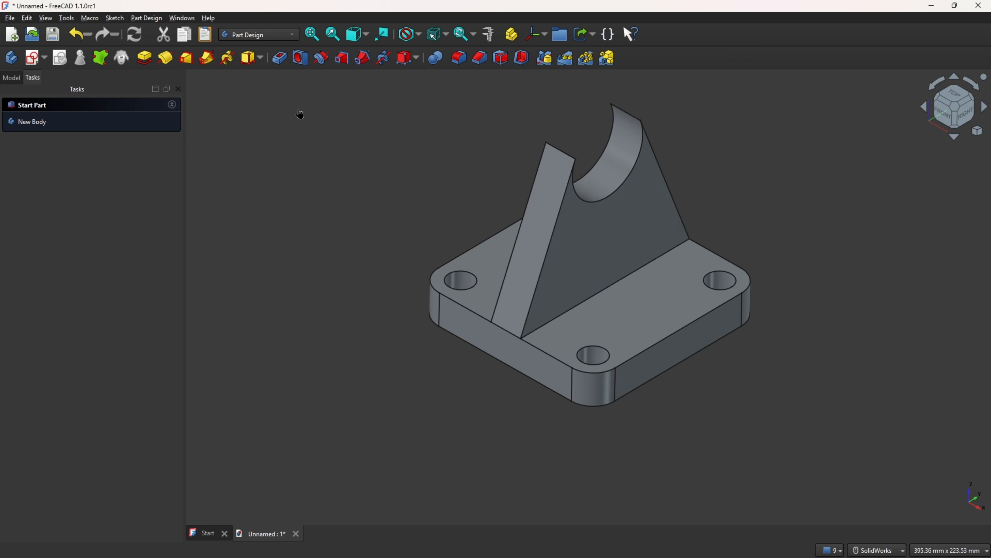
pyautogui.moveTo(297, 113); pyautogui.dragTo(365, 135, button='middle')
pyautogui.press('0')
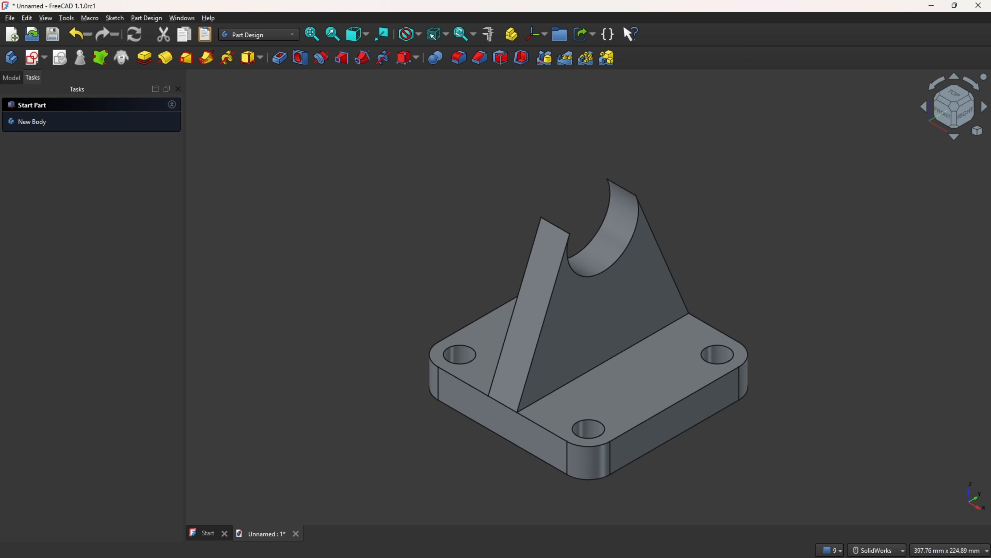
# Switch to the Draw 17 PDF and mark the boss's outer circle, its bore and the Ø30 dimension in red
pyautogui.hotkey('alt', 'Tab')
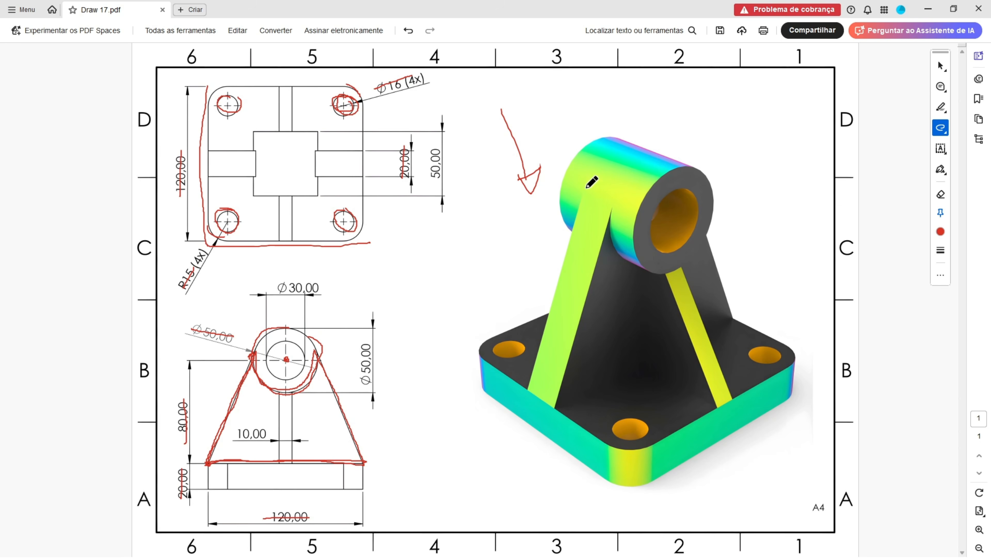
pyautogui.moveTo(295, 329)
pyautogui.mouseDown()
pyautogui.moveTo(263, 396)
pyautogui.moveTo(317, 338)
pyautogui.mouseUp()
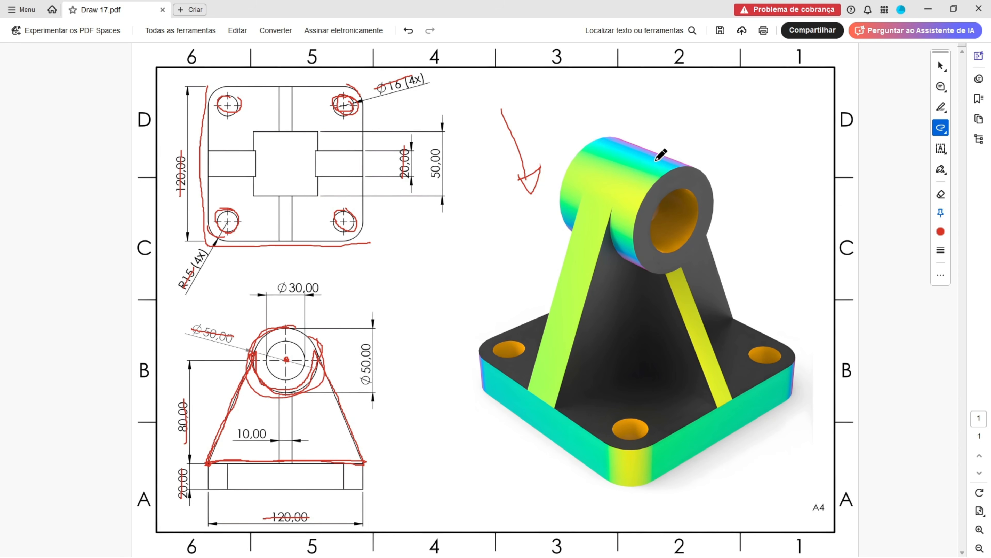
pyautogui.moveTo(671, 162)
pyautogui.mouseDown()
pyautogui.moveTo(670, 279)
pyautogui.moveTo(639, 191)
pyautogui.mouseUp()
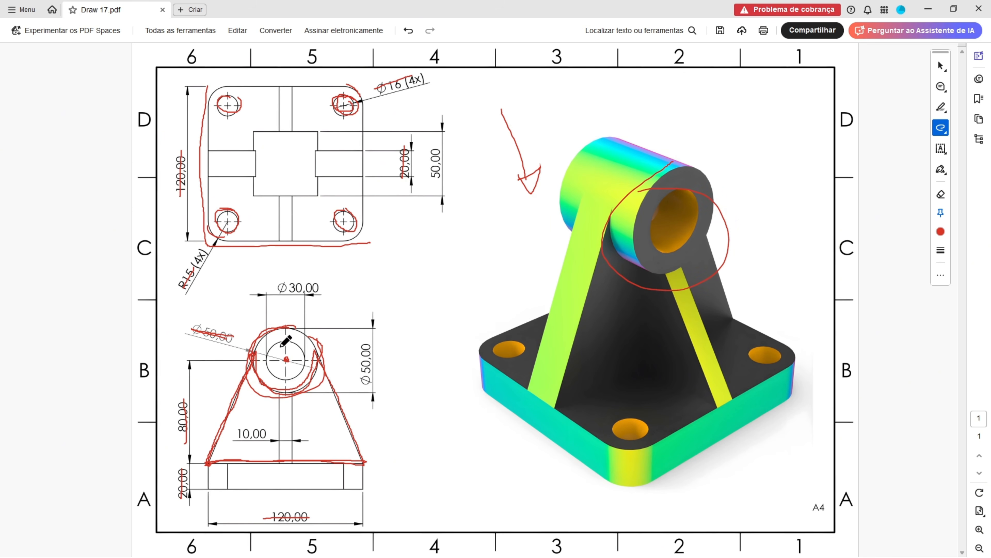
pyautogui.moveTo(287, 381); pyautogui.dragTo(294, 342)
pyautogui.moveTo(275, 288); pyautogui.dragTo(331, 284)
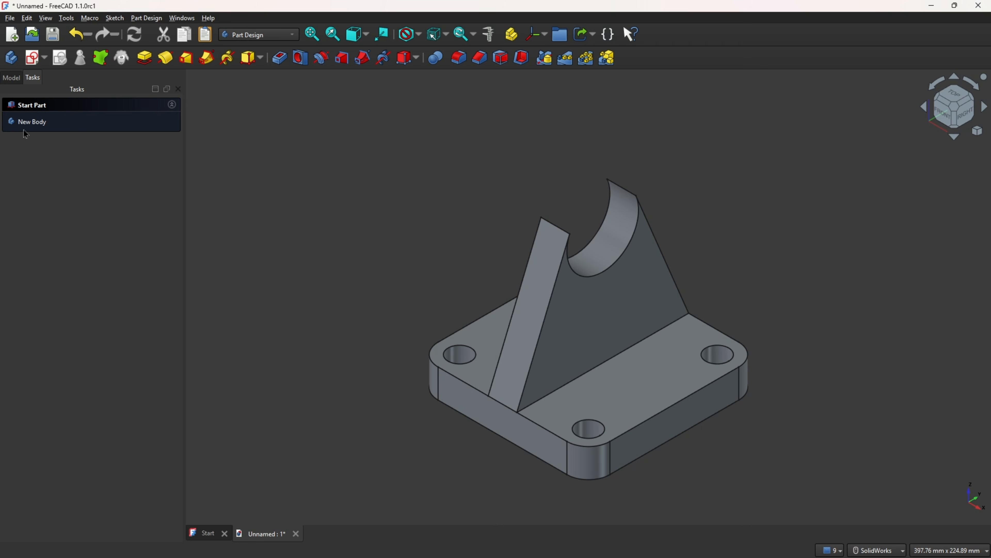
# Back in FreeCAD, start a sketch on the YZ plane and project the support's concave arc into it
pyautogui.click(34, 58)
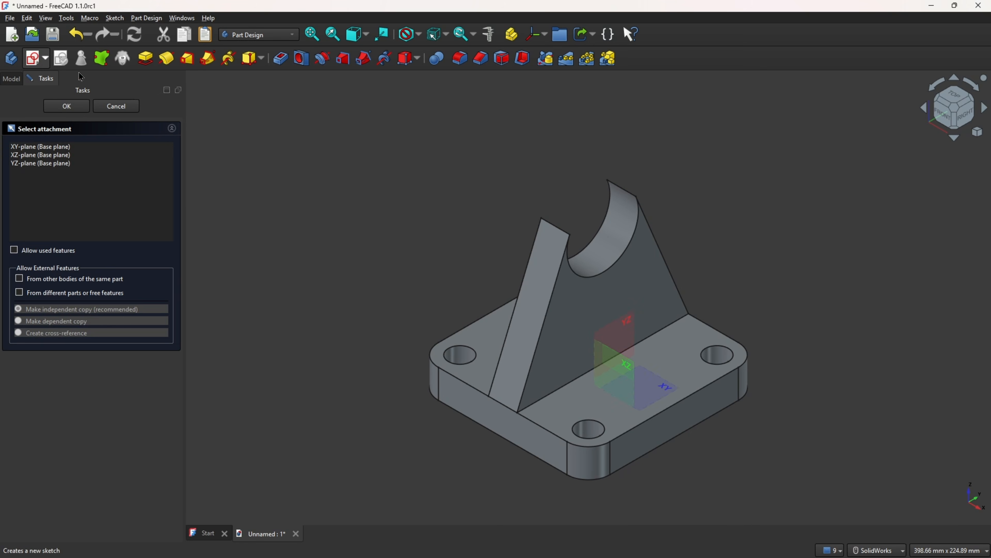
pyautogui.click(627, 335)
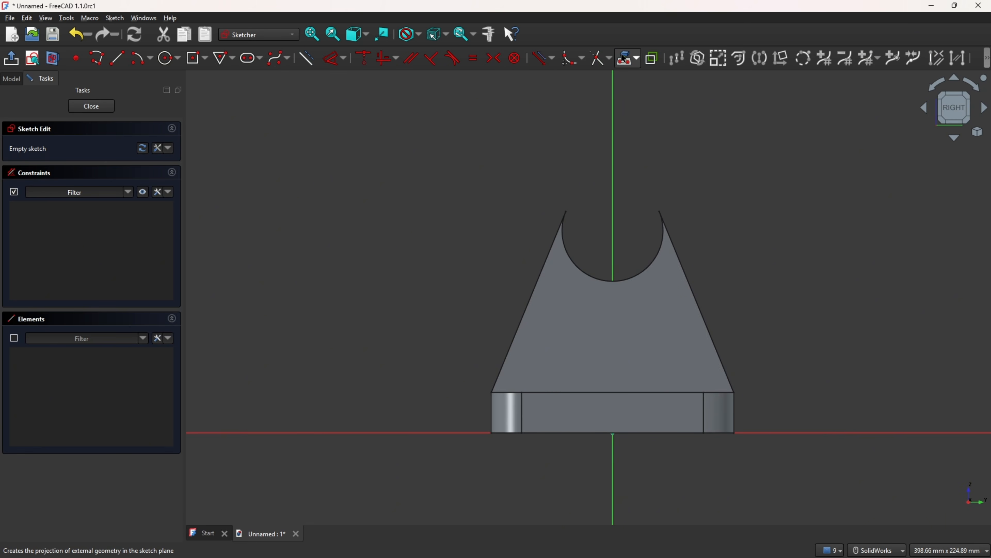
pyautogui.click(638, 62)
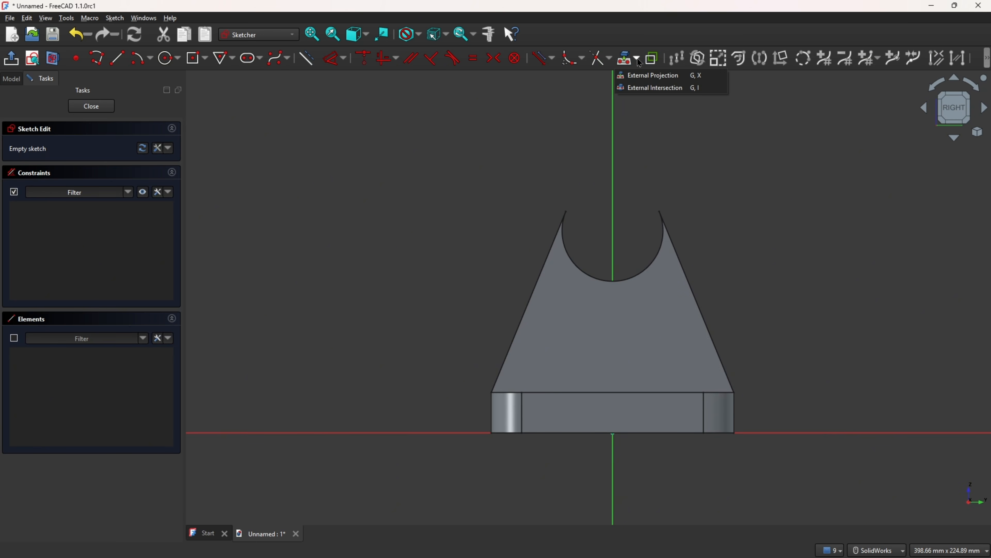
pyautogui.click(648, 75)
pyautogui.click(646, 269)
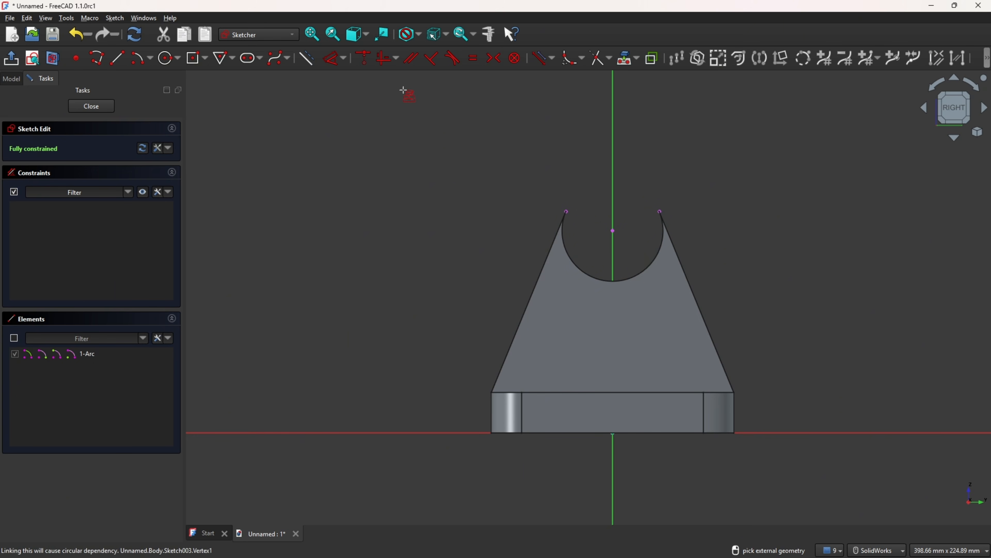
# Draw 50 mm and 30 mm diameter circles centred on the projected arc's centre, with the section view on, and finish the sketch
pyautogui.click(167, 58)
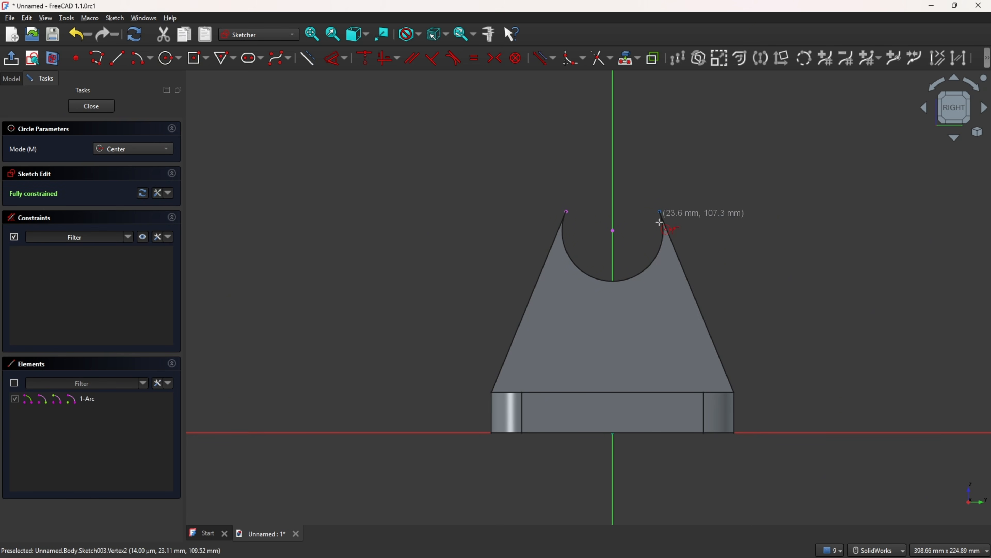
pyautogui.click(613, 231)
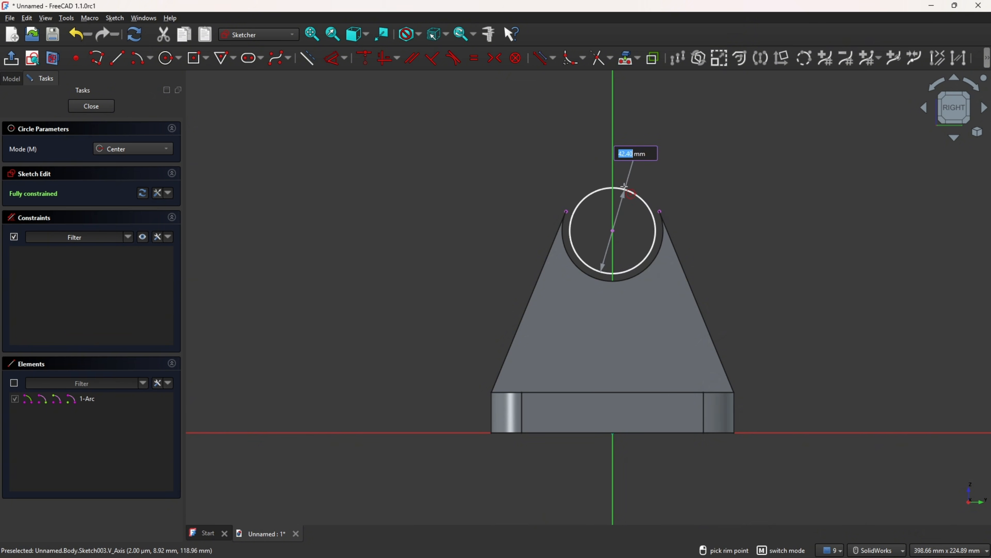
pyautogui.write('50')
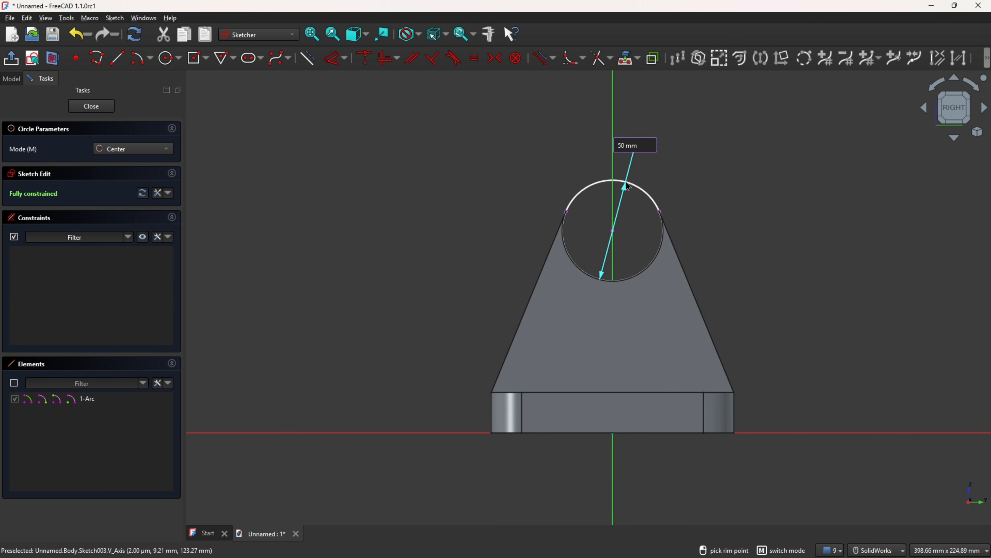
pyautogui.click(627, 187)
pyautogui.click(612, 231)
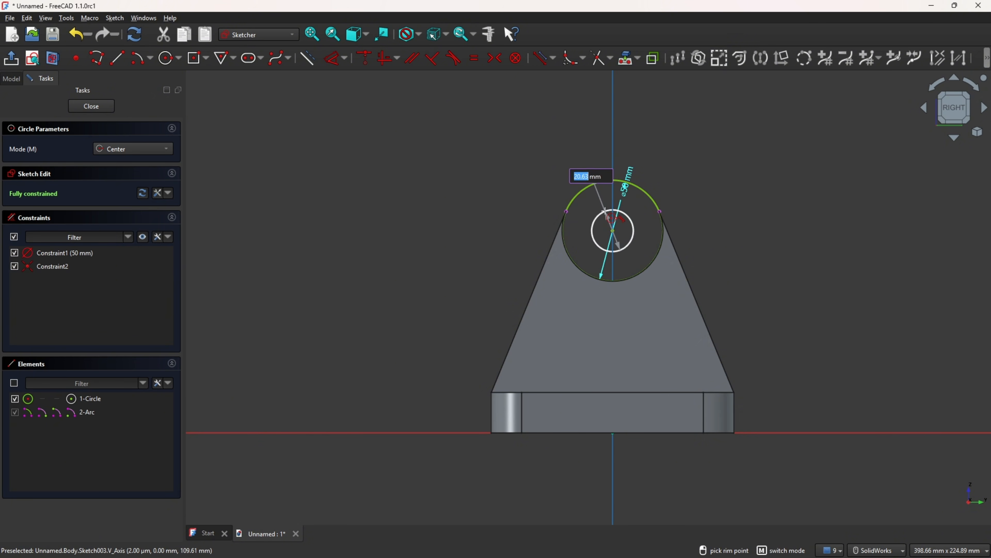
pyautogui.write('30')
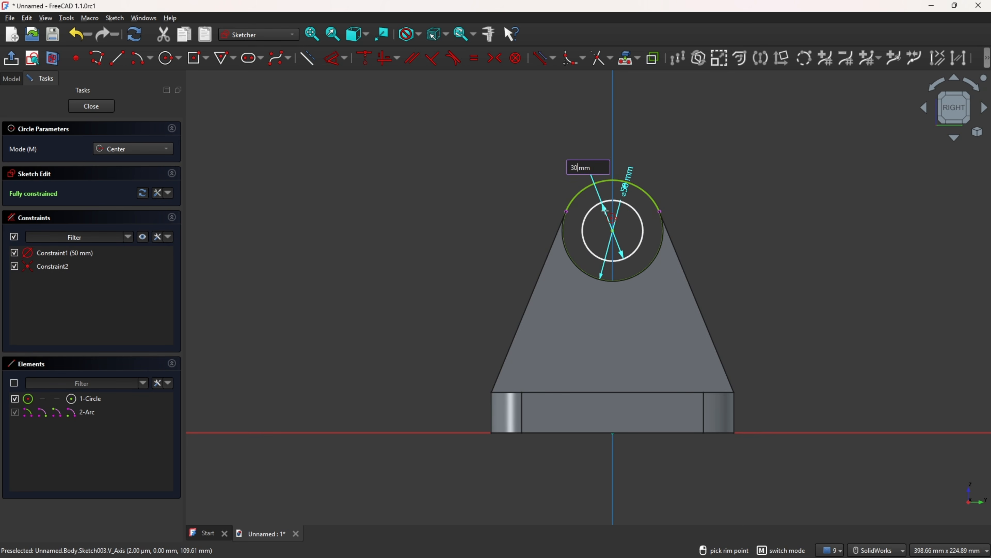
pyautogui.click(609, 197)
pyautogui.click(52, 58)
pyautogui.scroll(3, 603, 162)
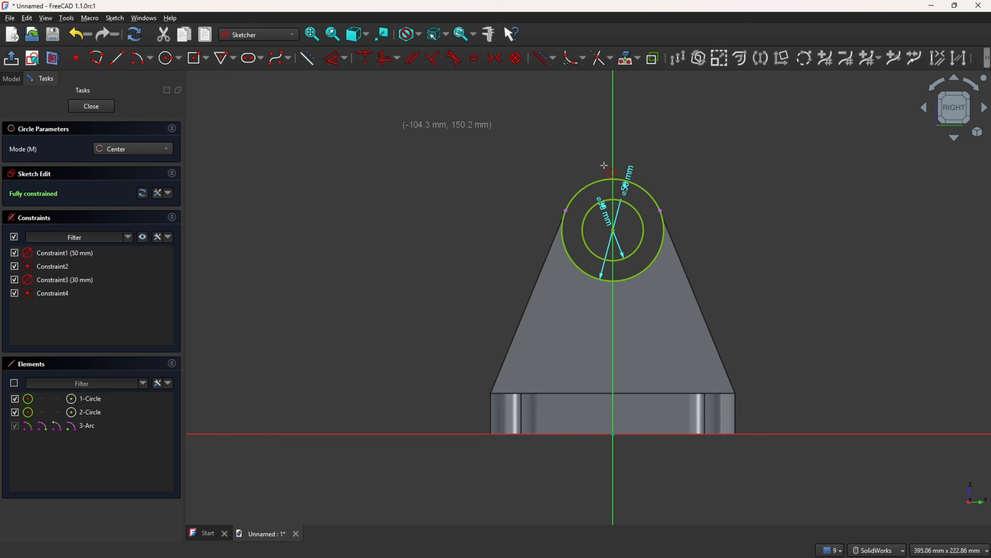
pyautogui.click(11, 58)
# Pad the ring profile 50 mm symmetrically to form the bored boss
pyautogui.click(148, 65)
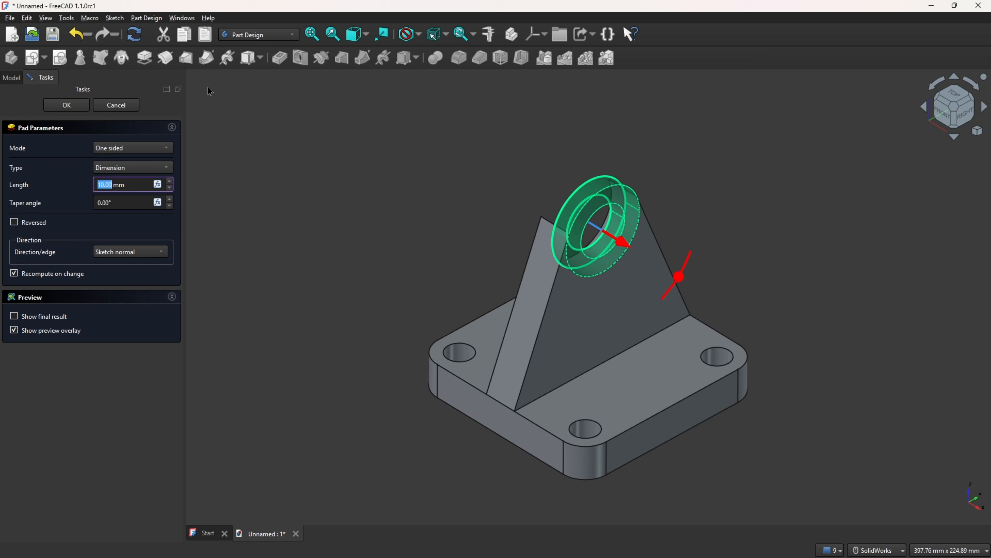
pyautogui.click(139, 148)
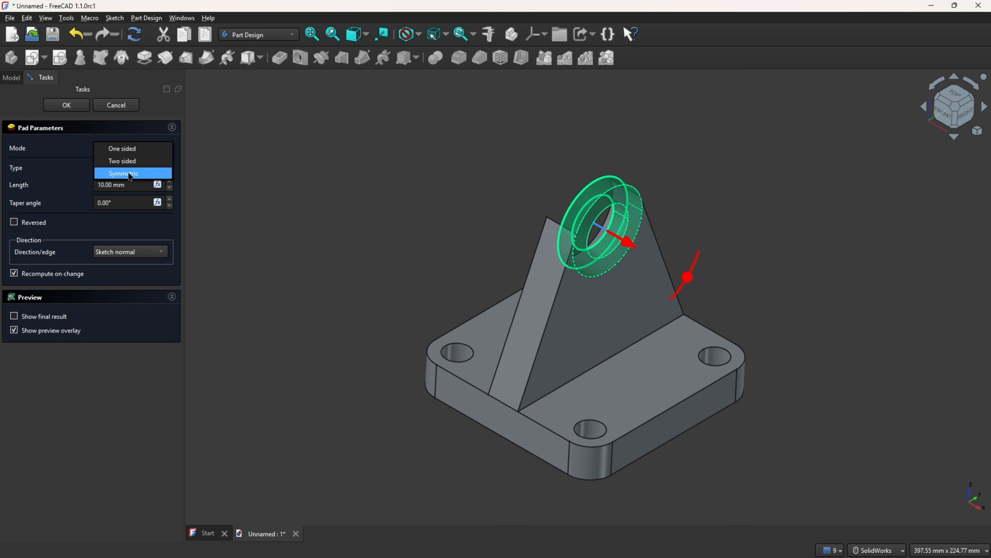
pyautogui.click(131, 176)
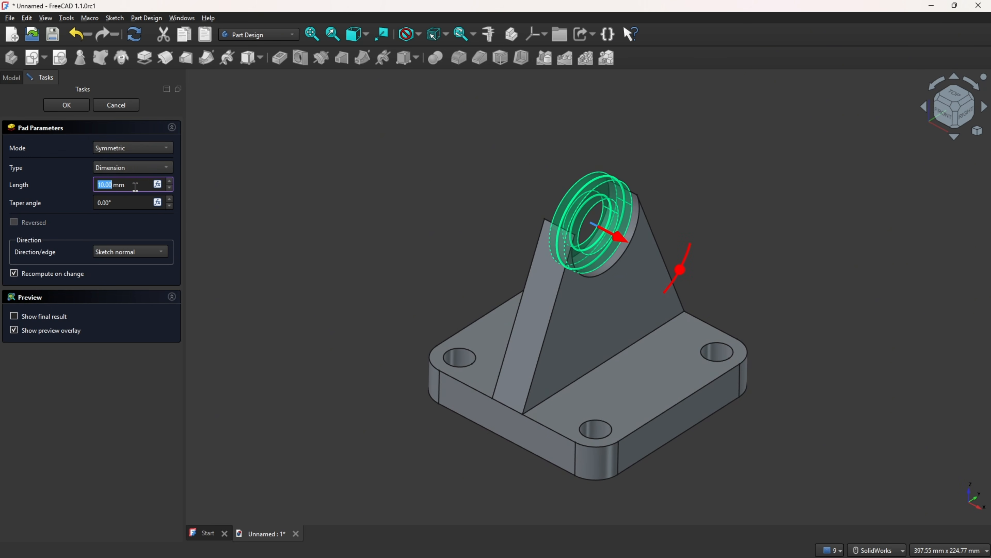
pyautogui.moveTo(142, 182); pyautogui.dragTo(65, 192)
pyautogui.click(56, 177)
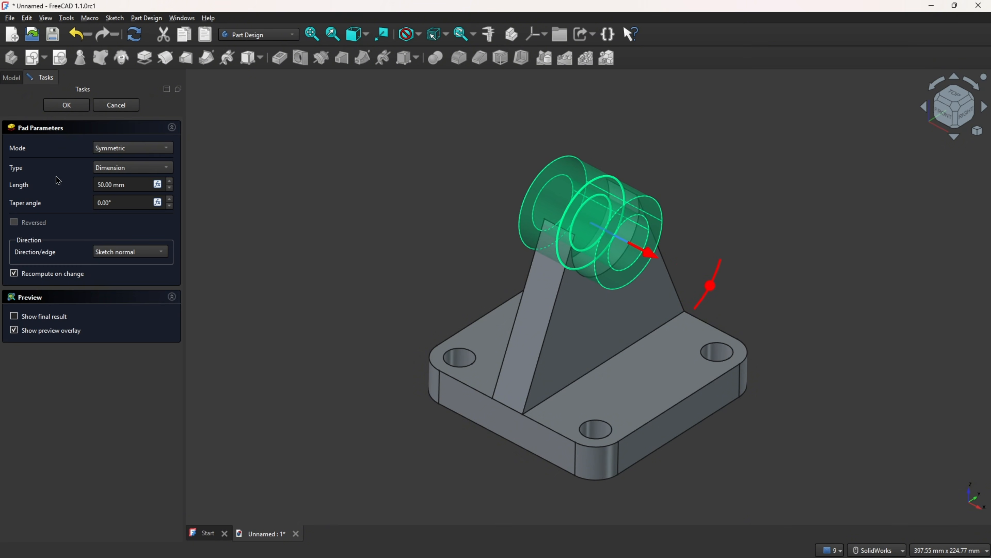
pyautogui.click(68, 109)
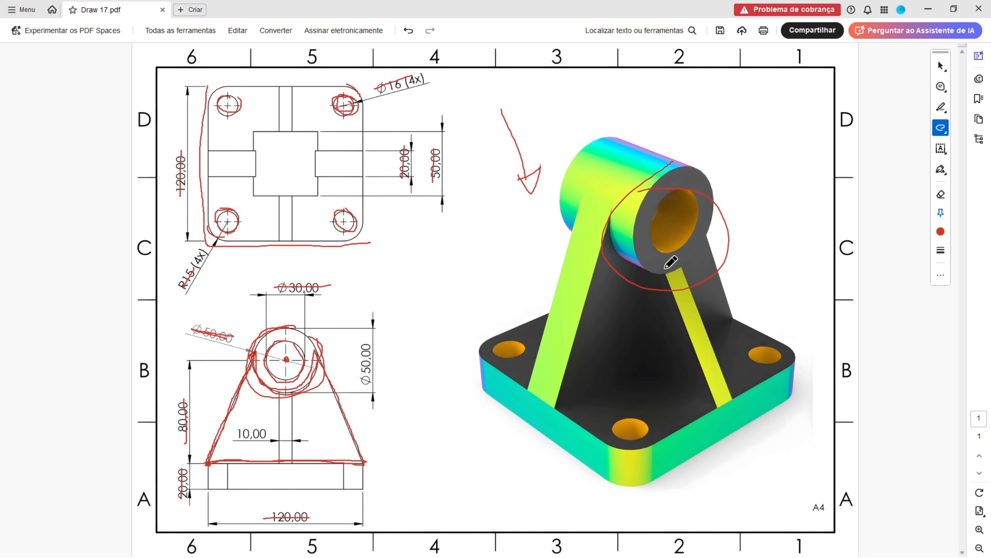
# In the Draw 17 PDF, outline the side rib under the boss and mark its 10 mm thickness dimension in red
pyautogui.moveTo(665, 267); pyautogui.dragTo(683, 309)
pyautogui.moveTo(688, 392)
pyautogui.mouseDown()
pyautogui.moveTo(639, 369)
pyautogui.moveTo(639, 302)
pyautogui.mouseUp()
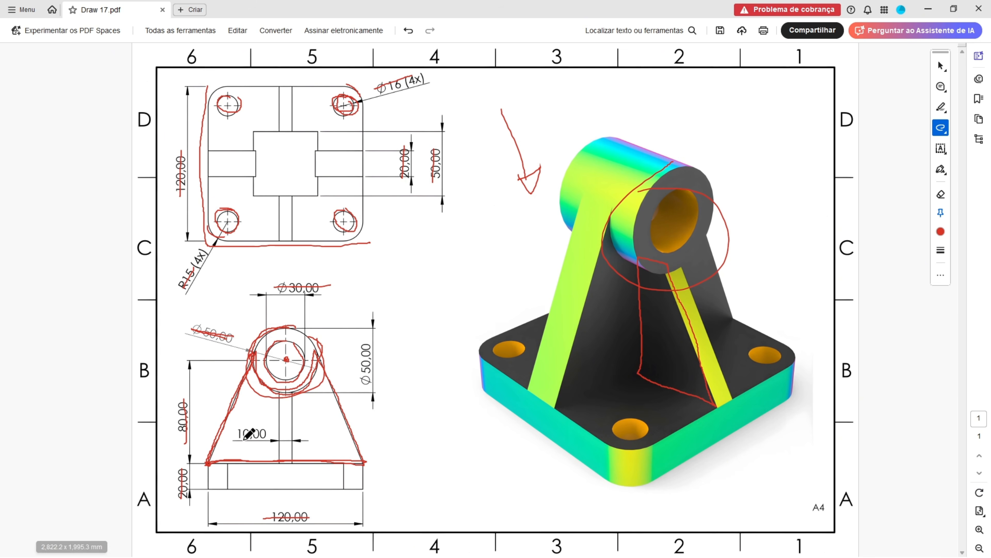
pyautogui.moveTo(235, 437); pyautogui.dragTo(269, 435)
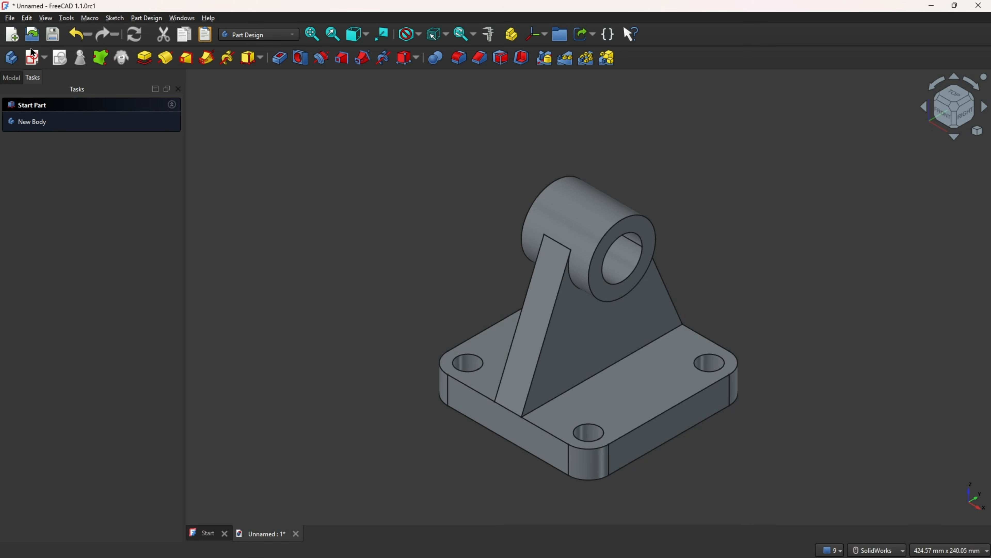
# Back in FreeCAD, start a new sketch on the XZ plane and show the model in section view
pyautogui.click(32, 55)
pyautogui.moveTo(617, 382); pyautogui.dragTo(636, 356, button='middle')
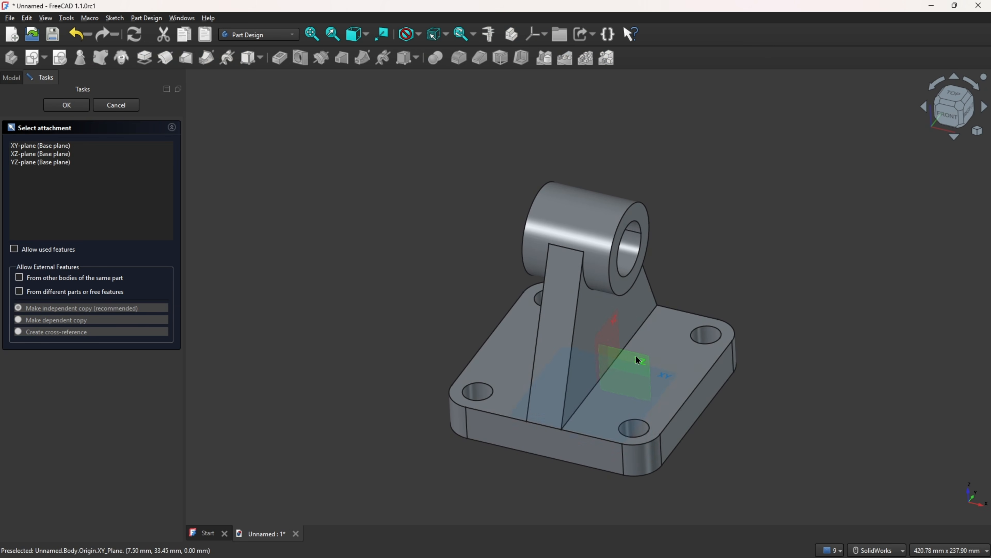
pyautogui.click(636, 356)
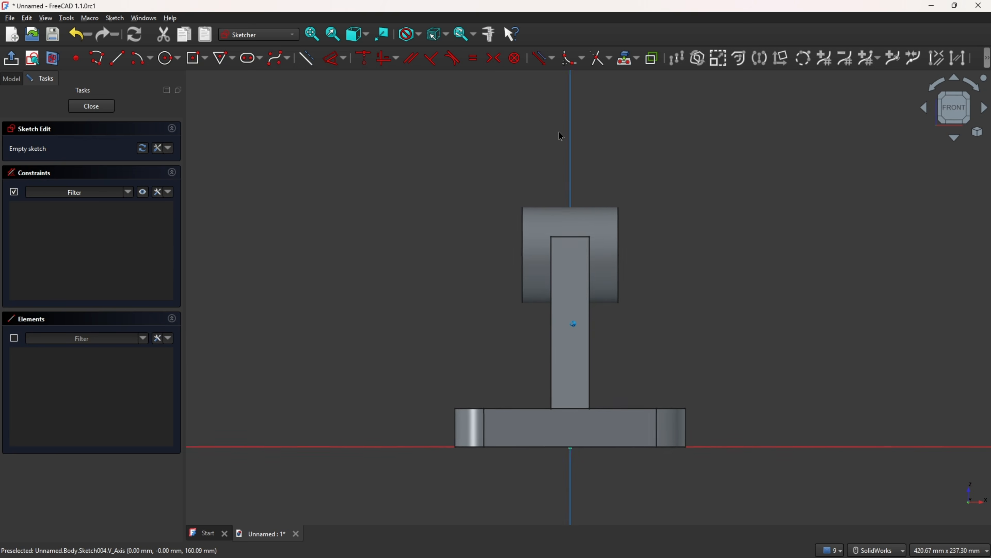
pyautogui.click(54, 59)
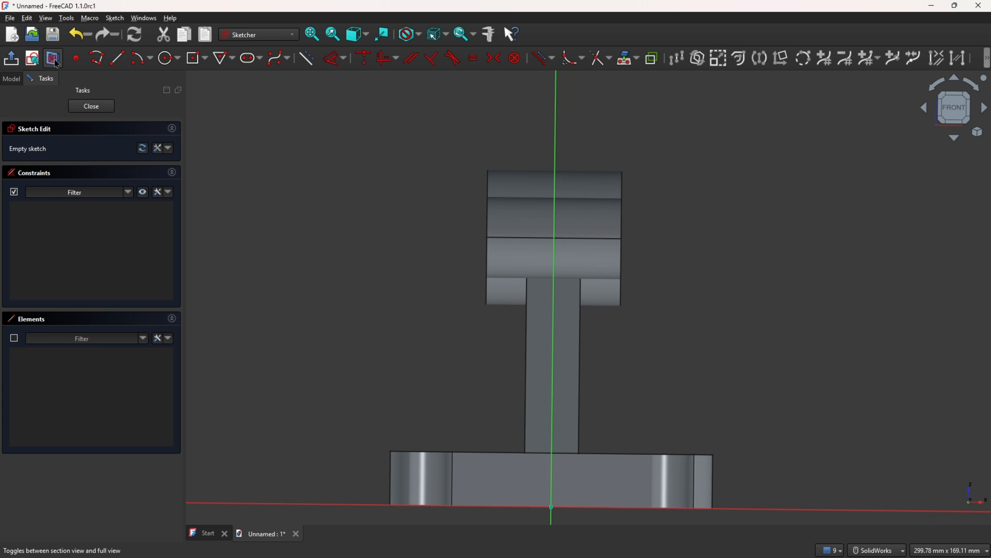
# Project the boss's end-face edge, the support's side edge and the base plate's upper corner point into the sketch as external geometry
pyautogui.click(637, 59)
pyautogui.click(648, 73)
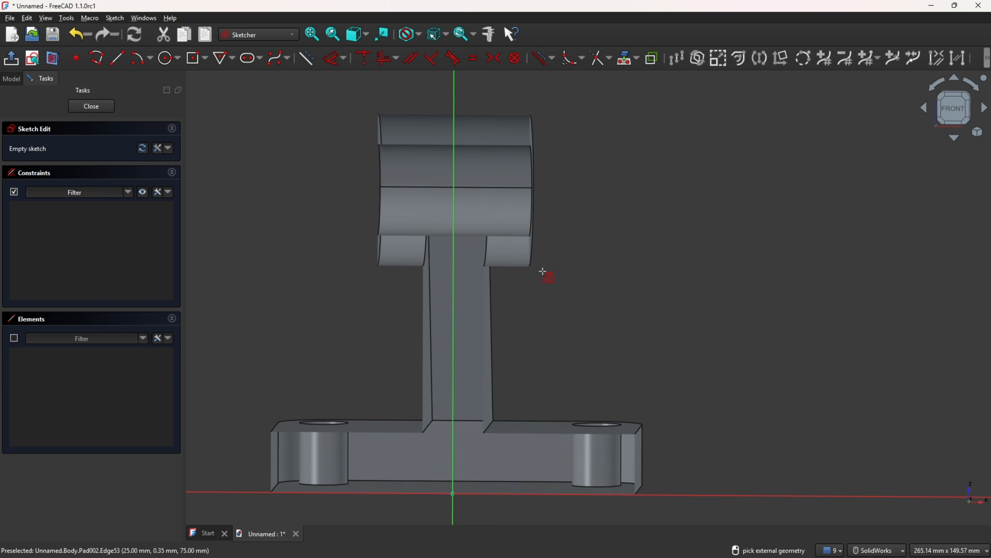
pyautogui.click(536, 261)
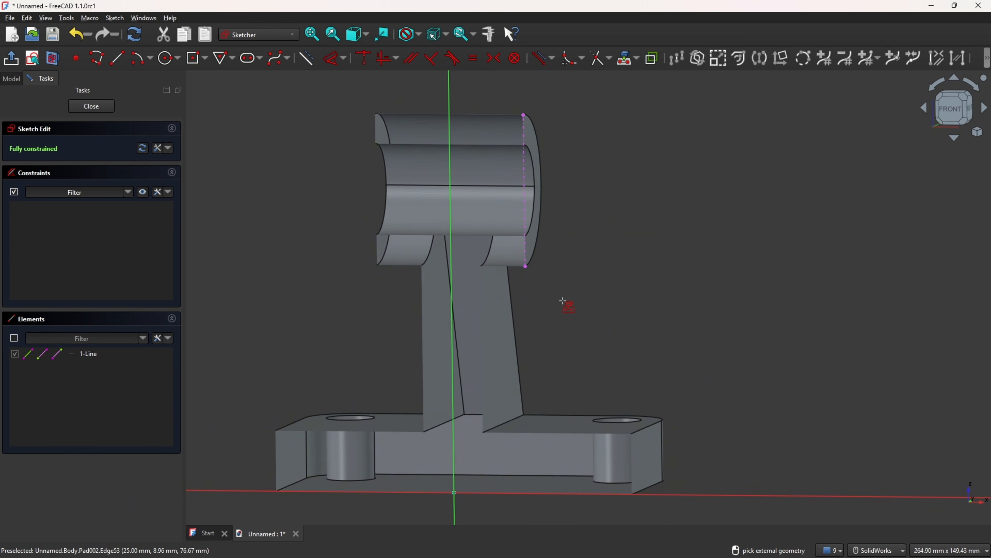
pyautogui.click(493, 332)
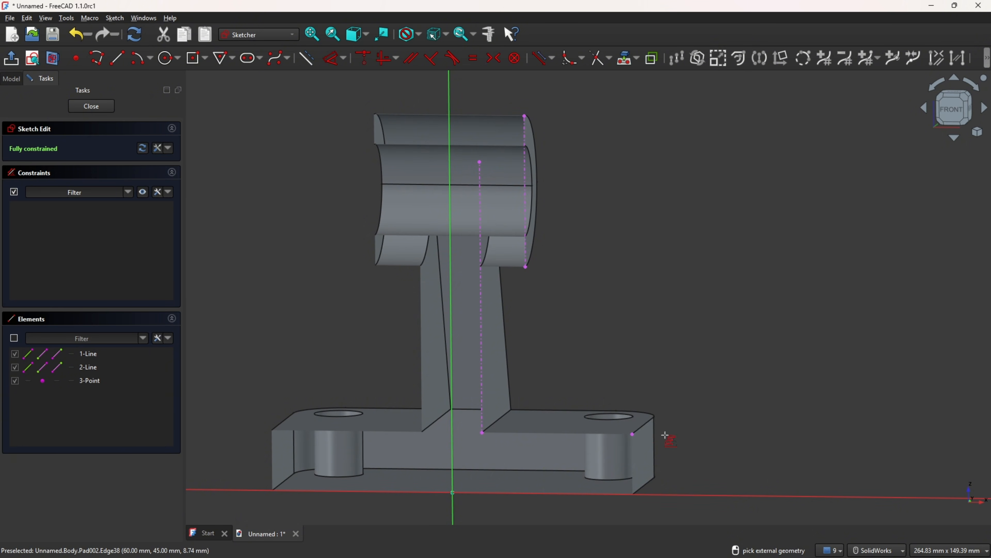
pyautogui.moveTo(545, 348); pyautogui.dragTo(562, 333, button='middle')
pyautogui.scroll(-1, 561, 333)
pyautogui.click(953, 109)
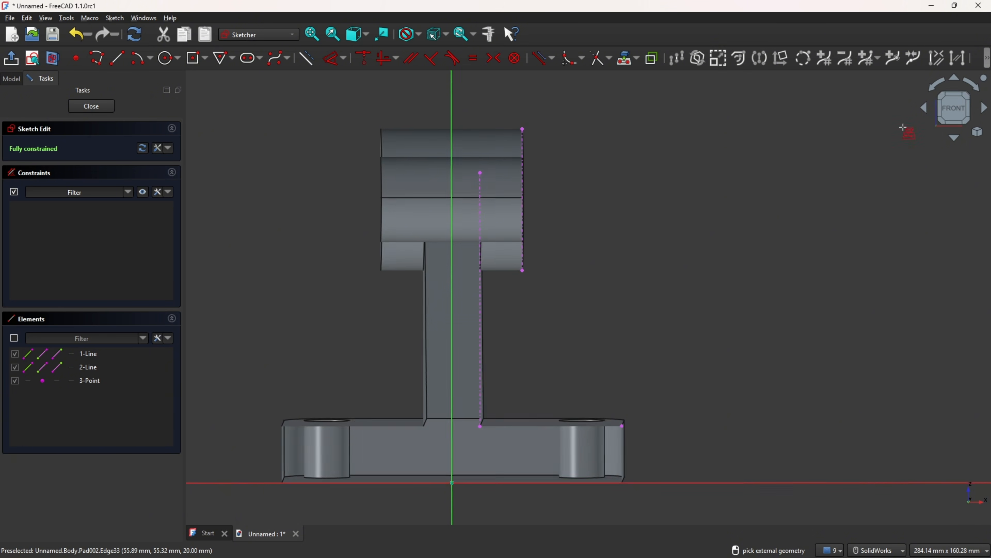
# Draw the rib's sloped line from the base plate's upper corner to the boss's lower end corner, and its base line to the support's foot
pyautogui.press('g')
pyautogui.press('l')
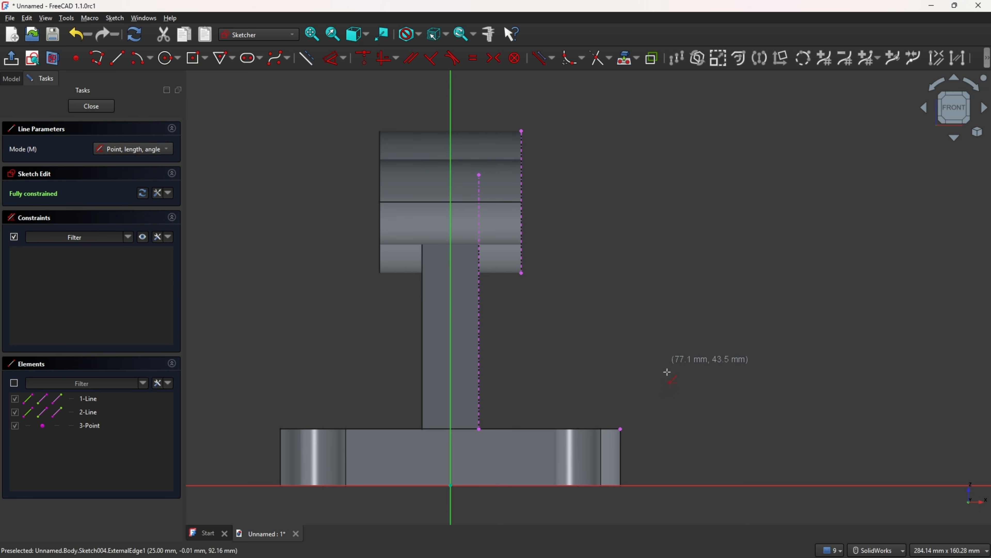
pyautogui.click(621, 429)
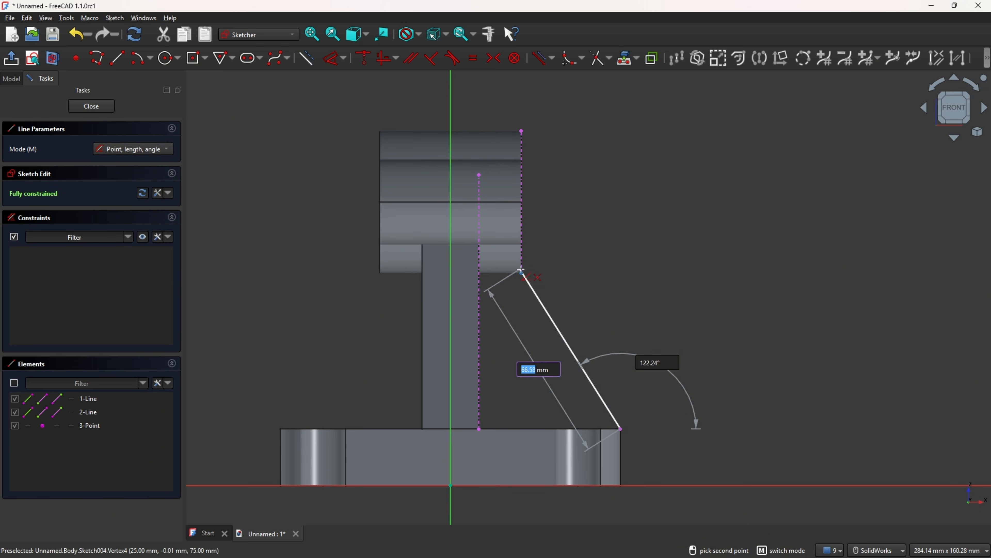
pyautogui.click(521, 273)
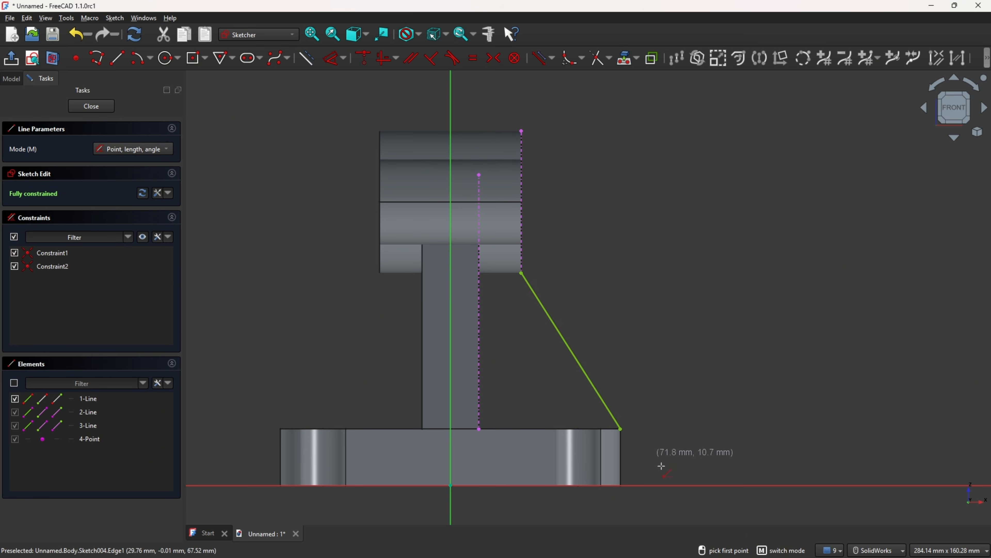
pyautogui.click(621, 428)
pyautogui.click(479, 429)
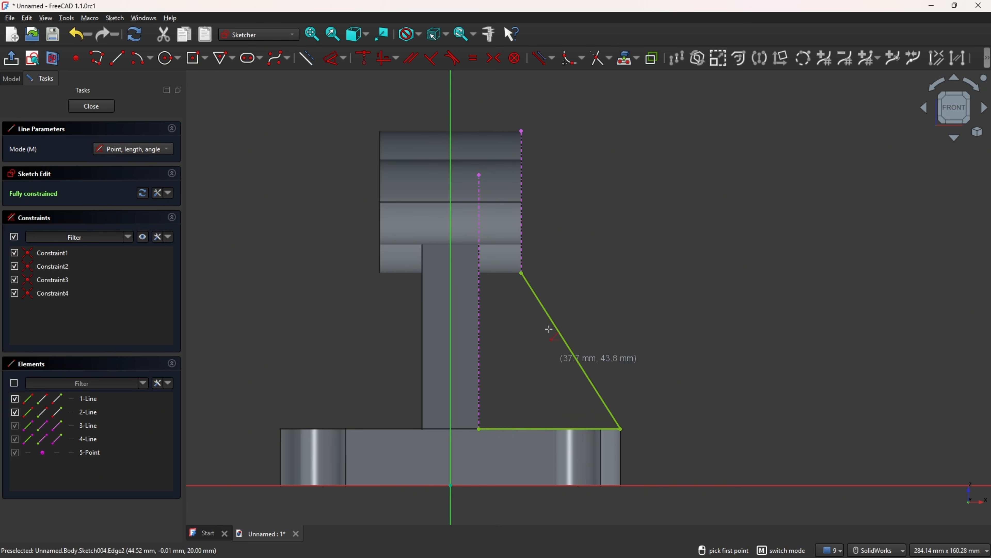
# Draw a 5 mm line at 90° upward from the sloped line's upper end, along the boss's end face
pyautogui.scroll(3, 523, 274)
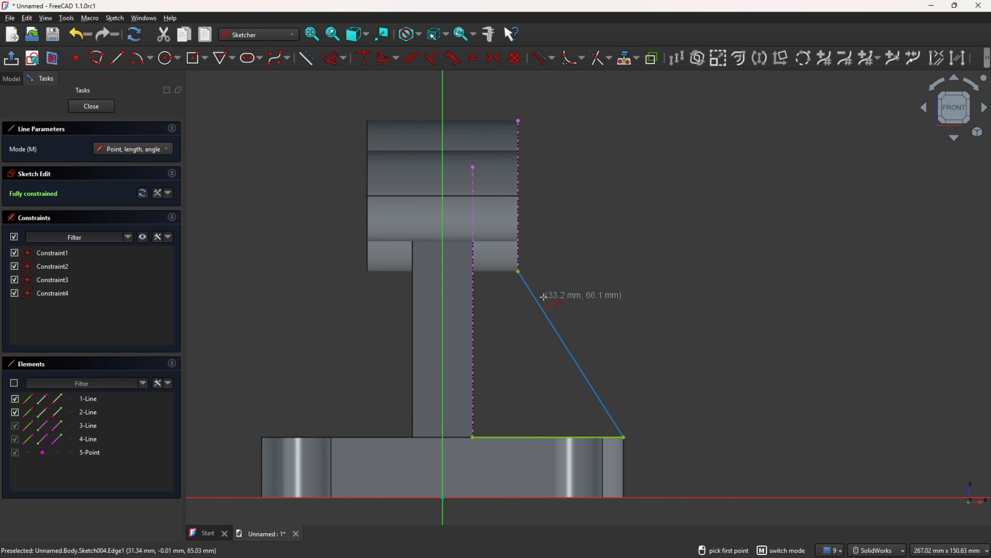
pyautogui.click(518, 267)
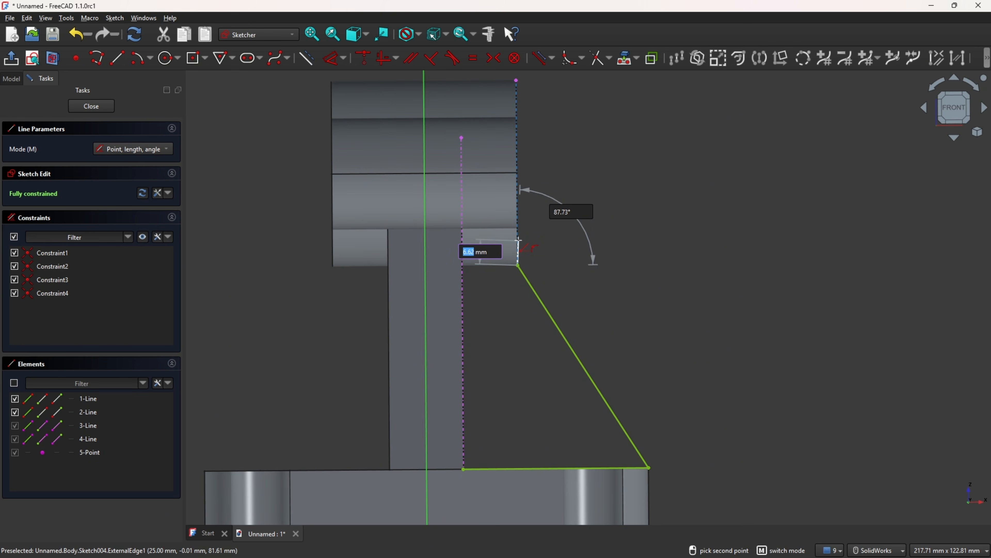
pyautogui.write('5')
pyautogui.press('Tab')
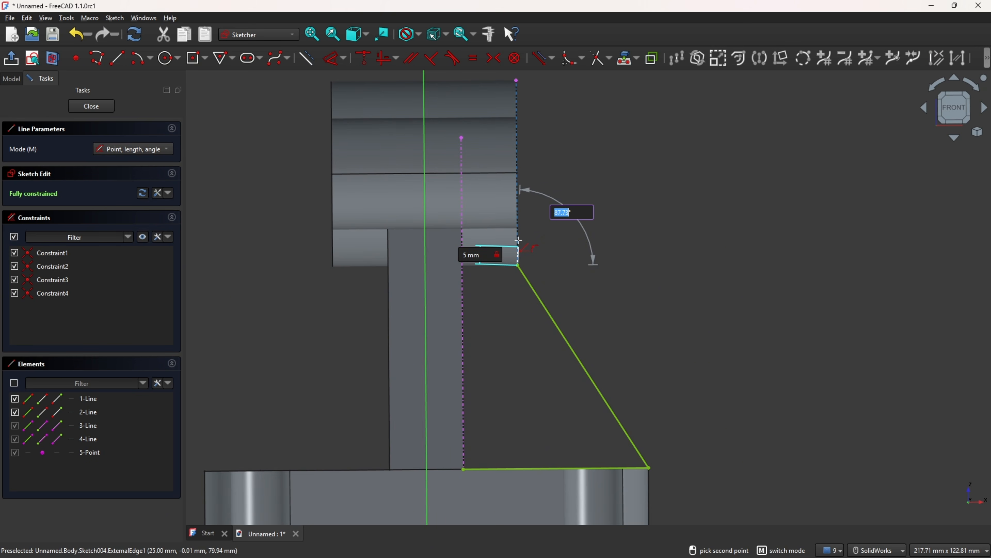
pyautogui.write('90')
pyautogui.press('Return')
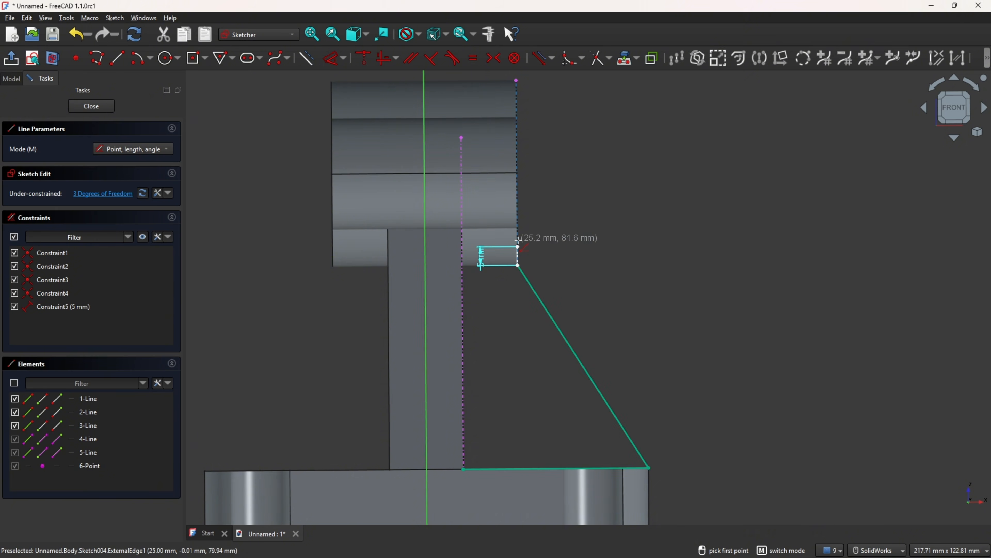
pyautogui.press('Escape')
pyautogui.scroll(1, 521, 260)
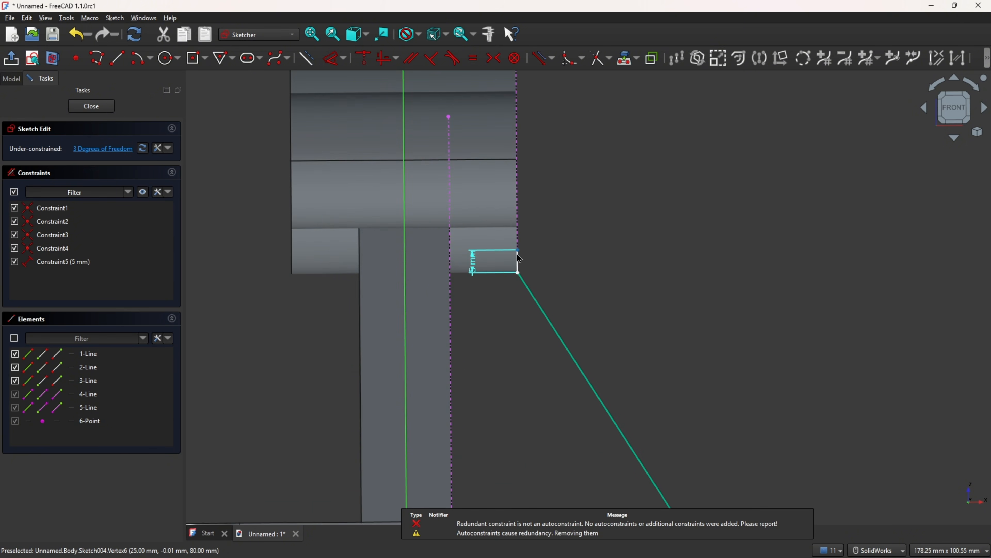
# Make the 5 mm line coincident with the sloped line's upper end and vertical, and place its dimension outside the boss
pyautogui.moveTo(521, 262); pyautogui.dragTo(535, 242)
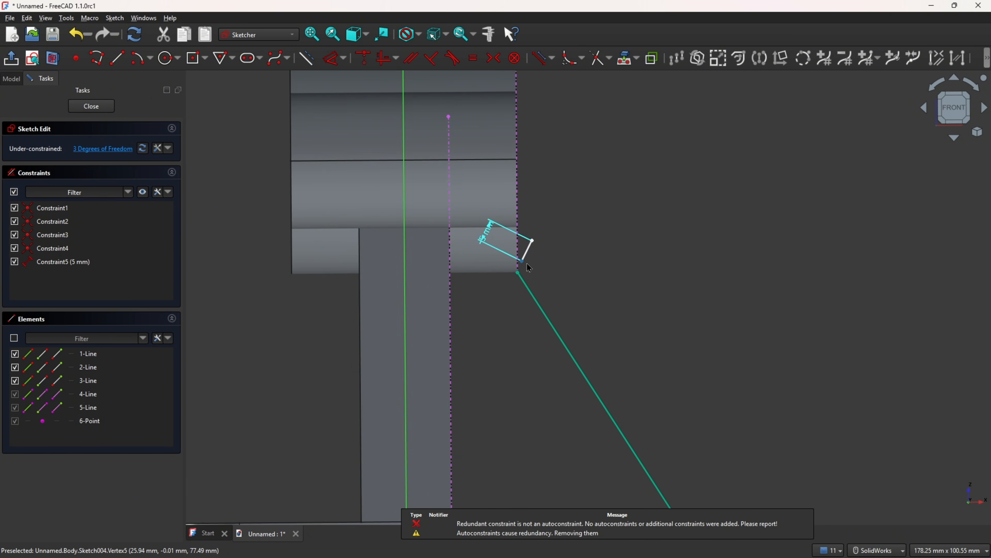
pyautogui.click(365, 60)
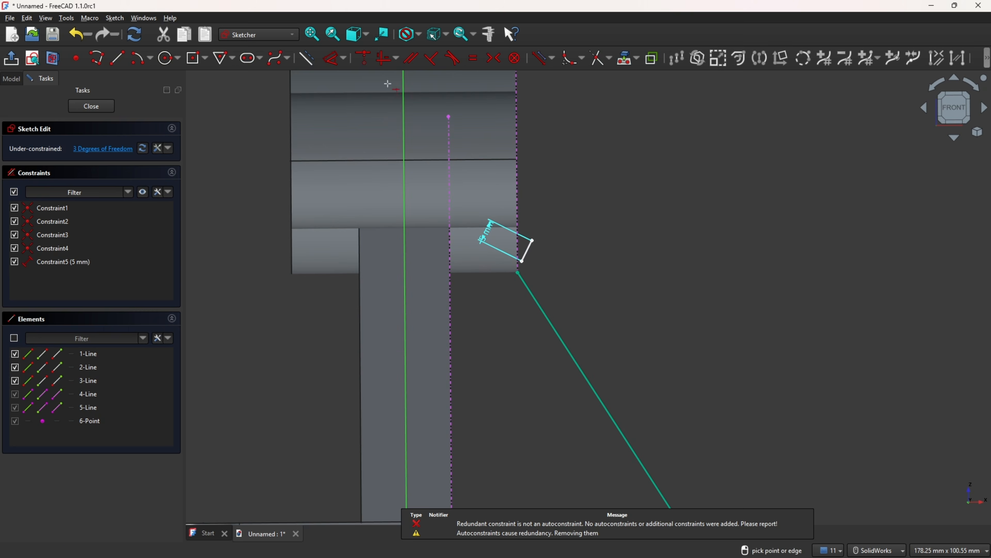
pyautogui.click(524, 266)
pyautogui.click(519, 272)
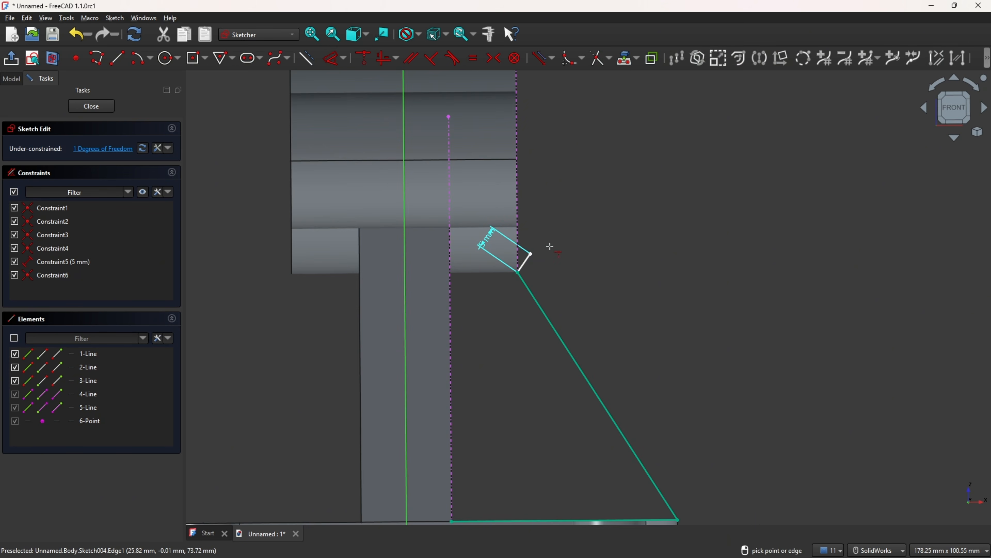
pyautogui.click(385, 61)
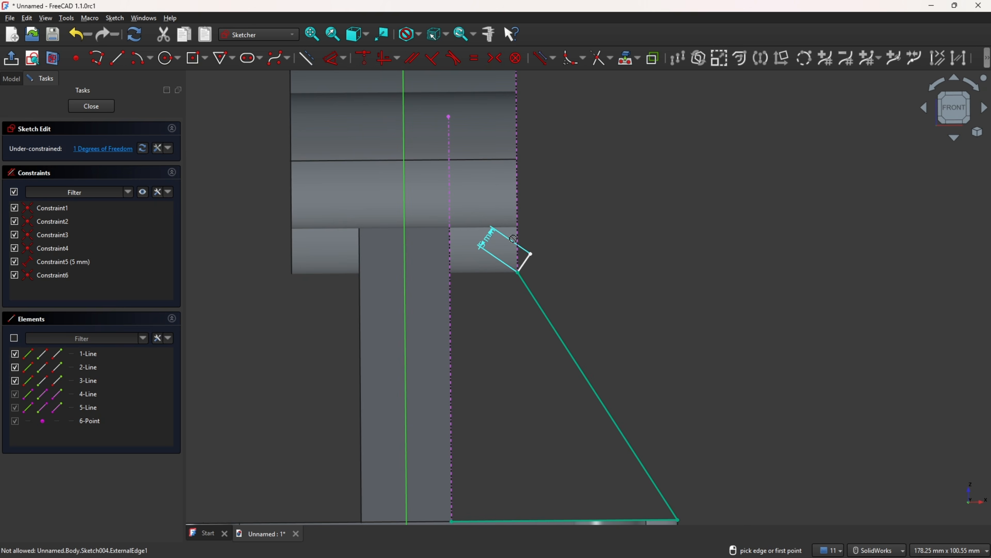
pyautogui.click(525, 262)
pyautogui.scroll(-1, 584, 274)
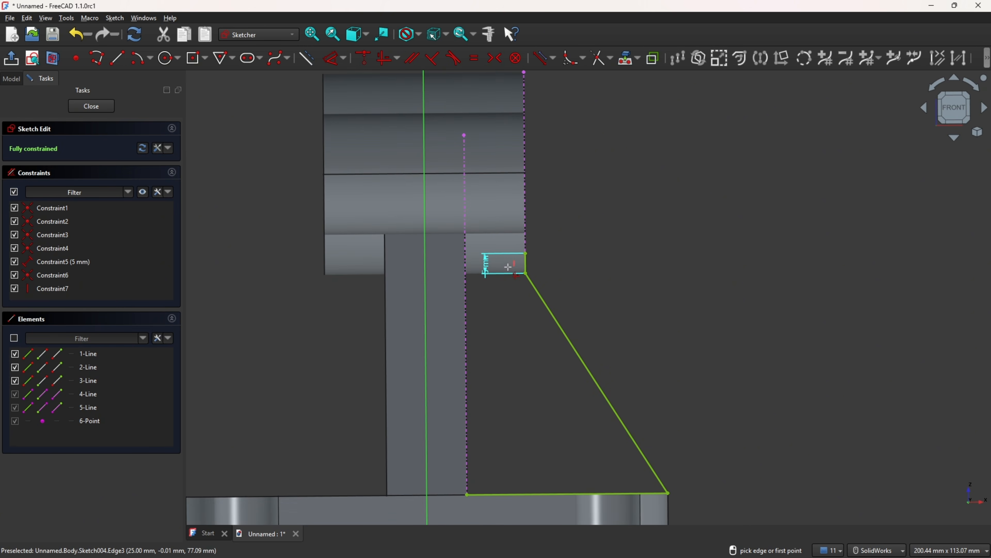
pyautogui.moveTo(485, 265); pyautogui.dragTo(576, 262)
# Close the rib profile with a horizontal line to the support's side edge and a vertical line along that edge, and finish the sketch
pyautogui.click(117, 58)
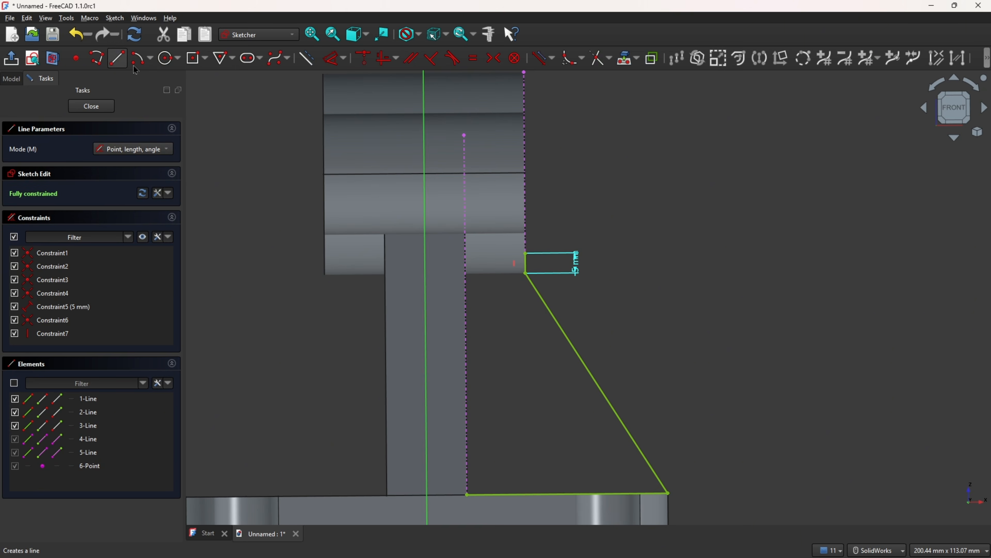
pyautogui.click(525, 253)
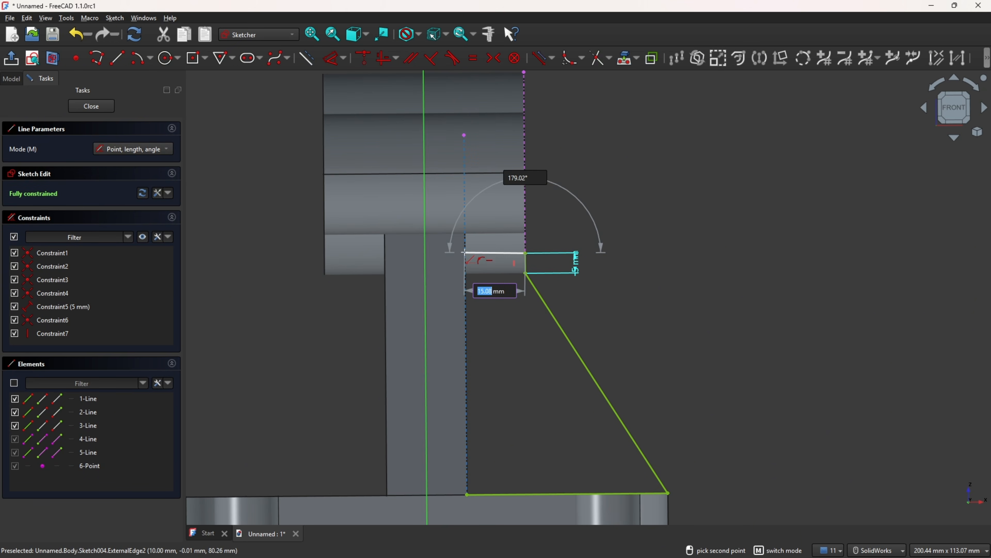
pyautogui.click(466, 253)
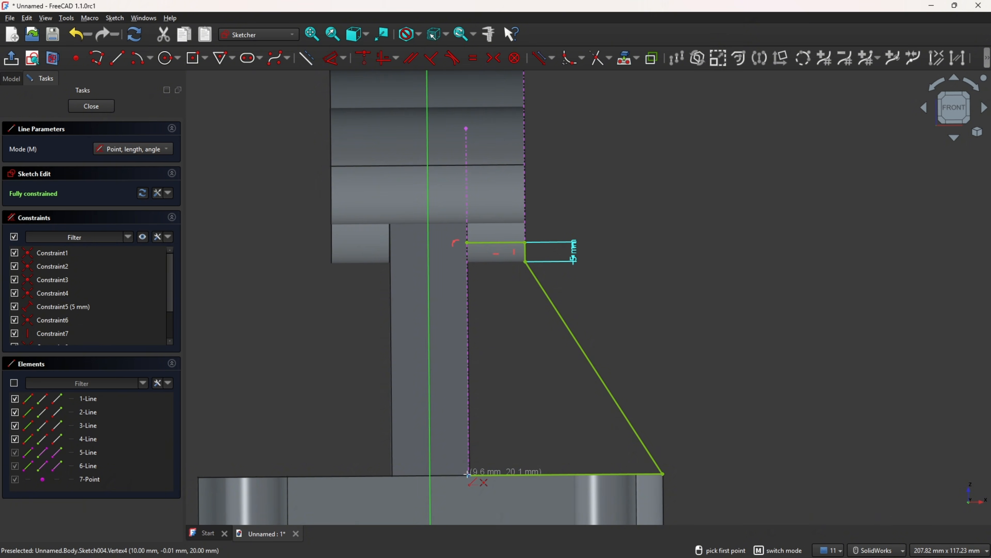
pyautogui.click(469, 475)
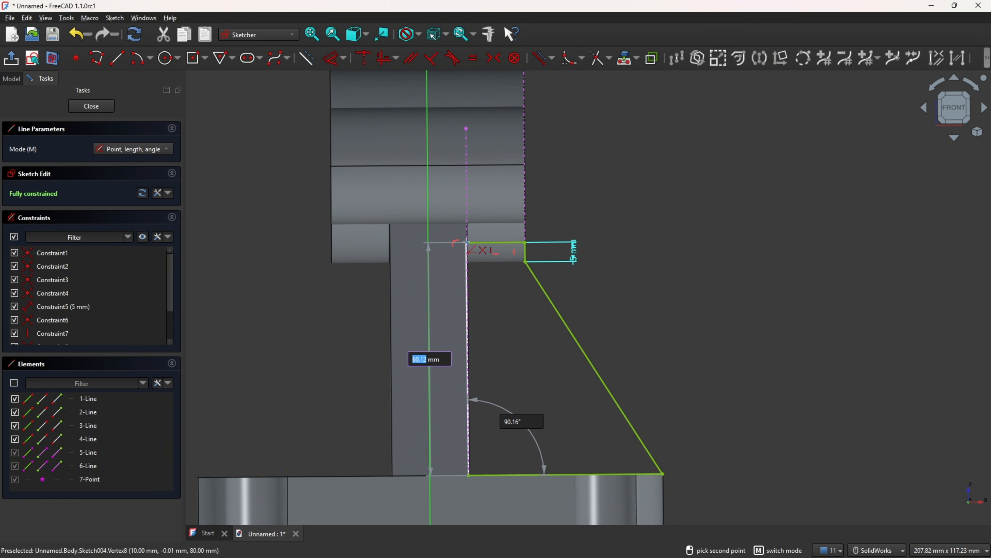
pyautogui.click(467, 242)
pyautogui.scroll(-1, 517, 389)
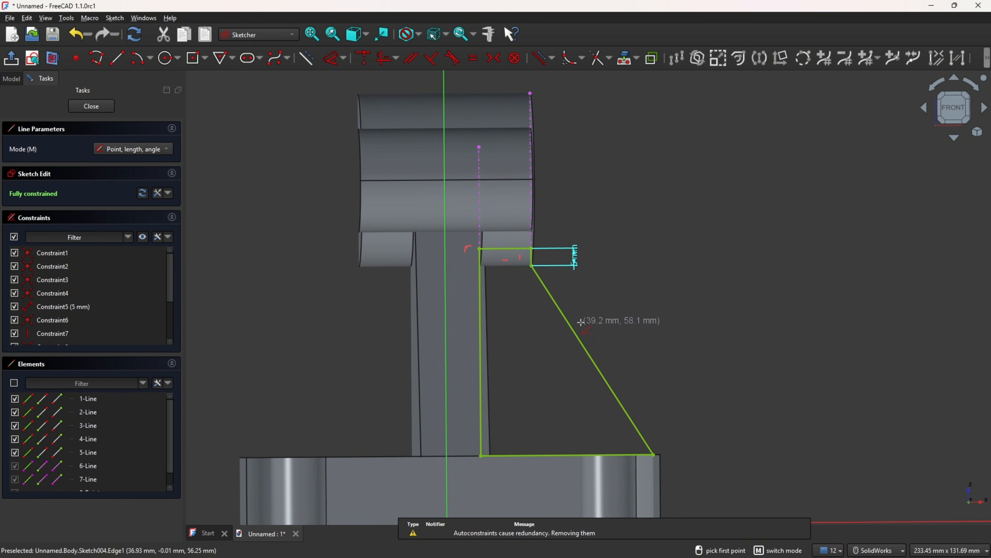
pyautogui.click(14, 63)
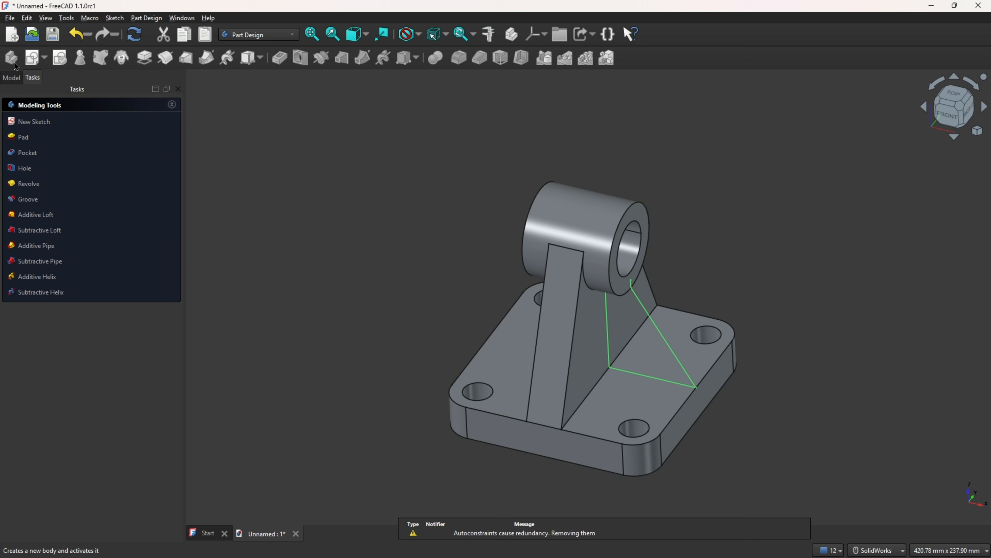
# Pad the rib profile 10 mm symmetrically, marking the 10,00 thickness dimension in the Draw 17 PDF as a check
pyautogui.click(149, 62)
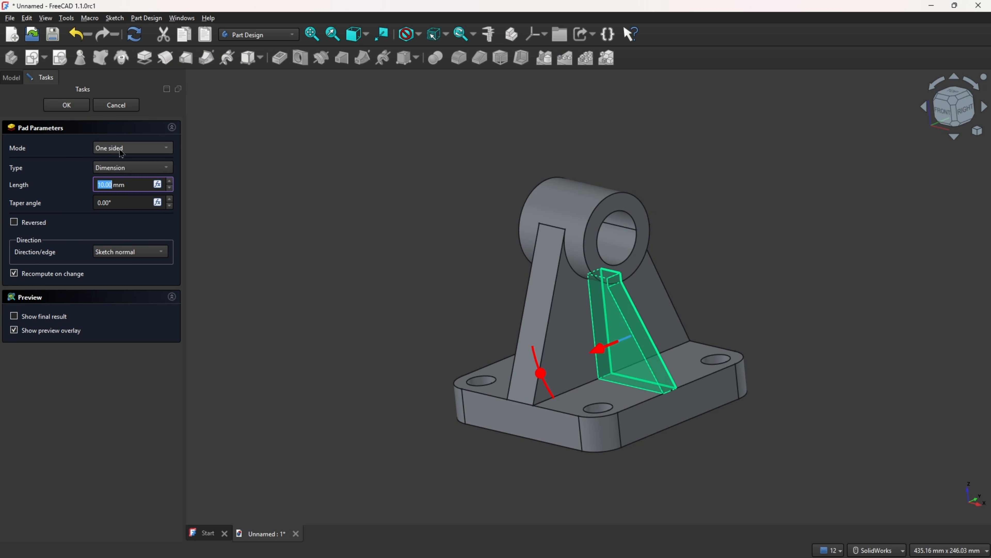
pyautogui.click(129, 149)
pyautogui.click(117, 172)
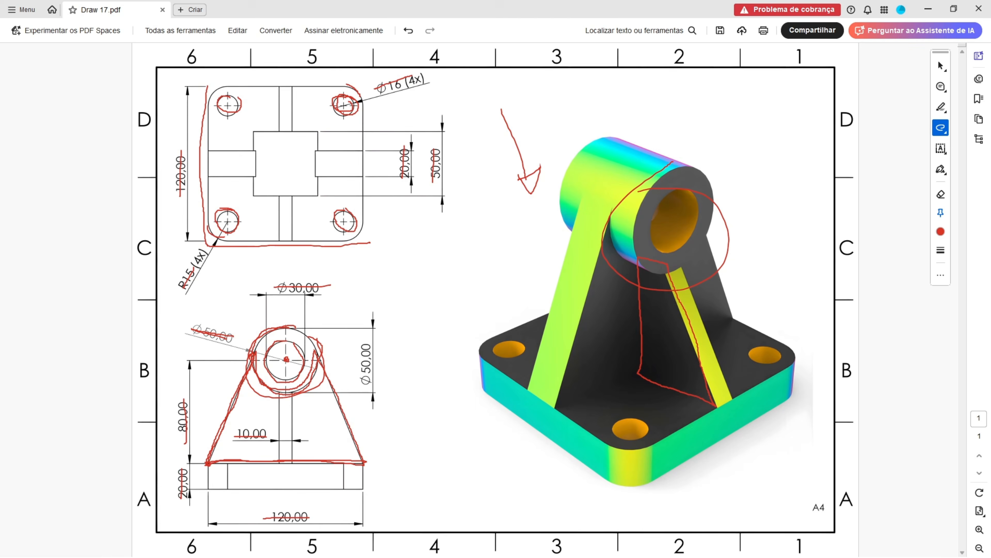
pyautogui.moveTo(238, 434); pyautogui.dragTo(245, 434)
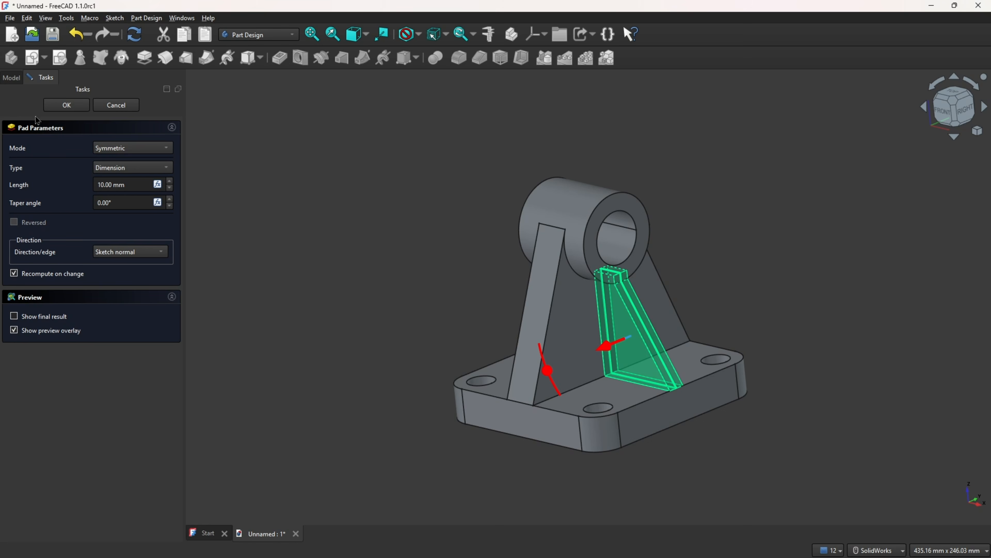
pyautogui.click(66, 105)
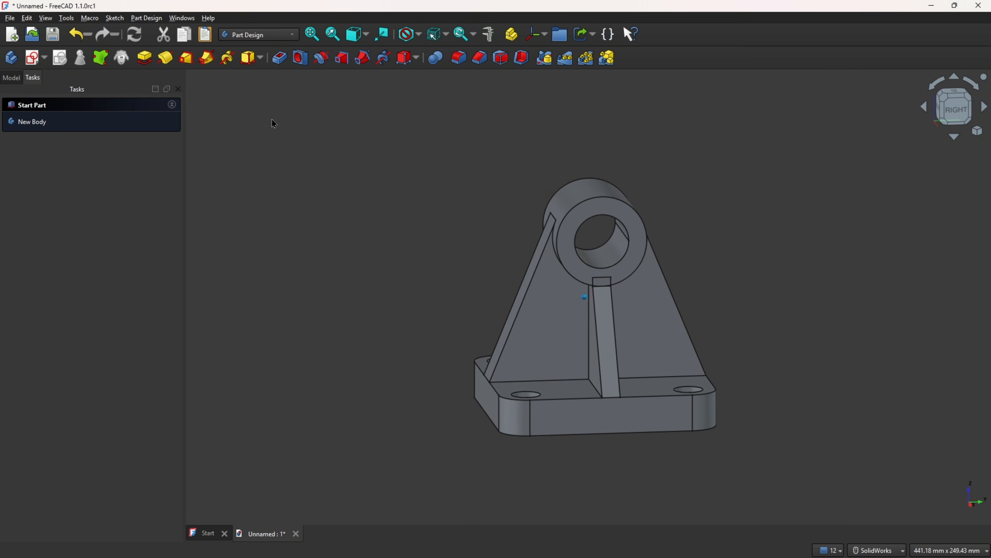
# Mirror the rib pad about the Base YZ-plane to add the matching rib on the support's opposite side
pyautogui.moveTo(323, 124); pyautogui.dragTo(391, 191, button='middle')
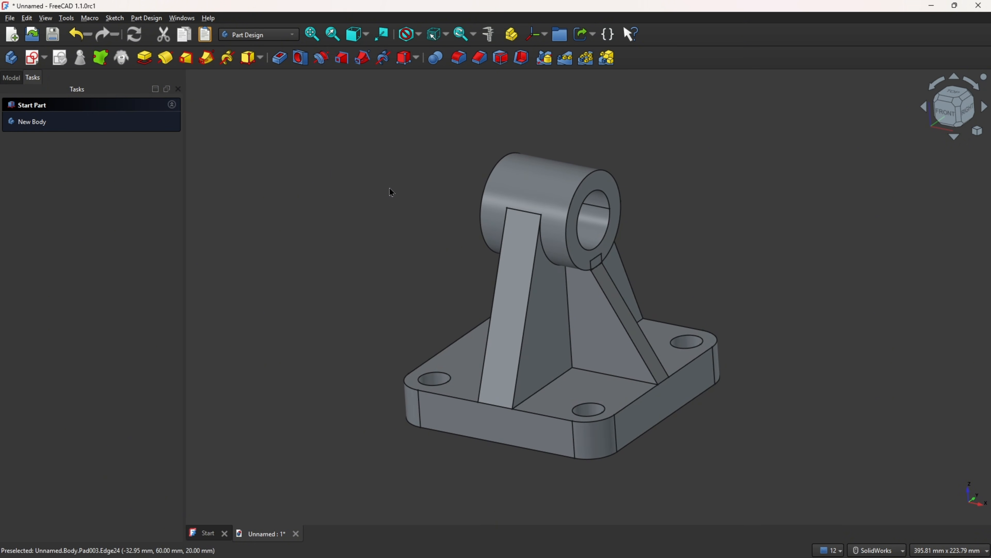
pyautogui.click(545, 59)
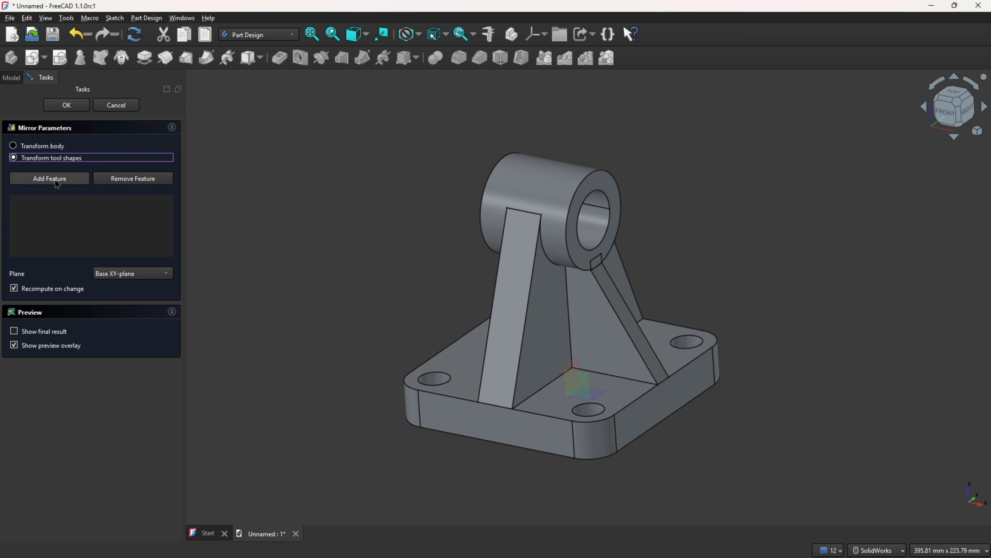
pyautogui.click(605, 324)
pyautogui.scroll(-2, 426, 298)
pyautogui.moveTo(234, 282); pyautogui.dragTo(273, 281, button='middle')
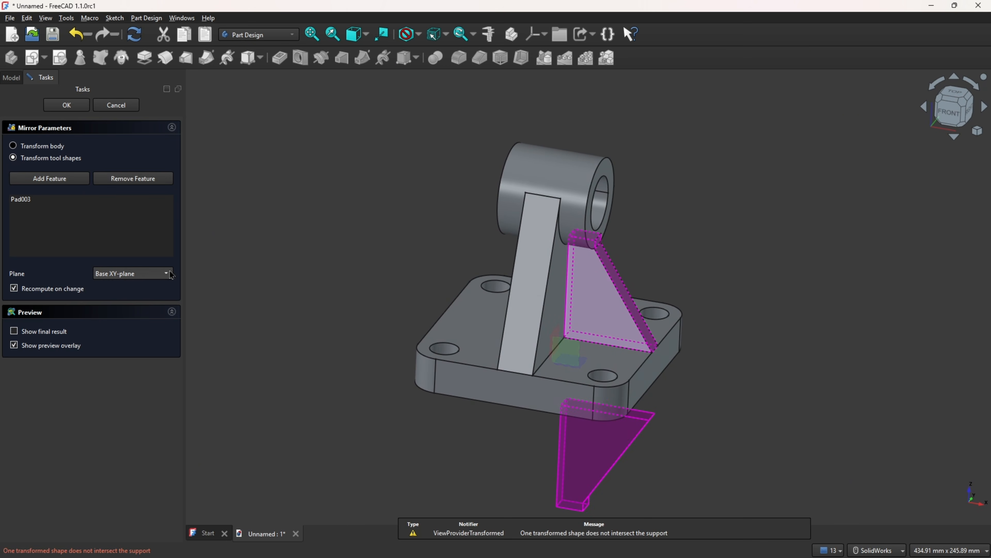
pyautogui.click(164, 278)
pyautogui.click(158, 287)
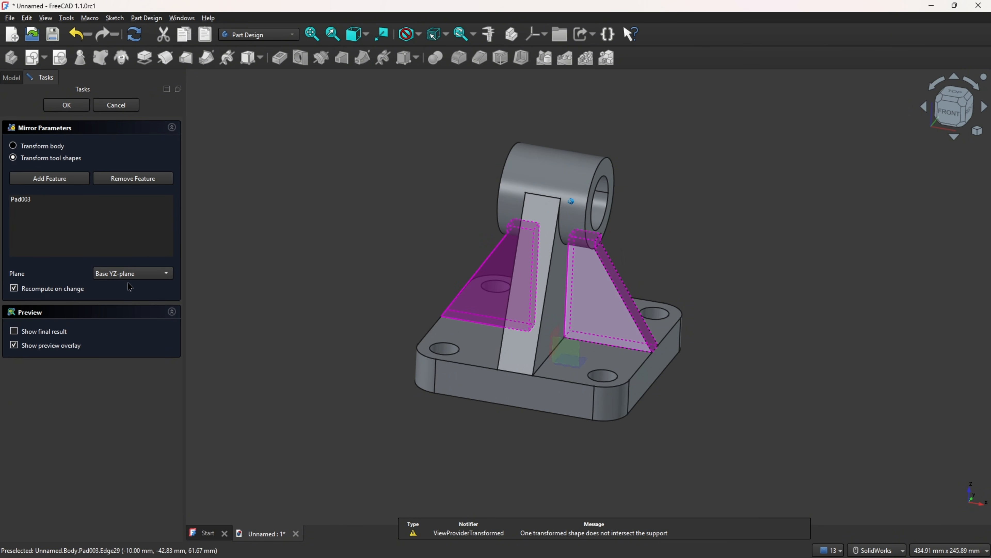
pyautogui.click(66, 105)
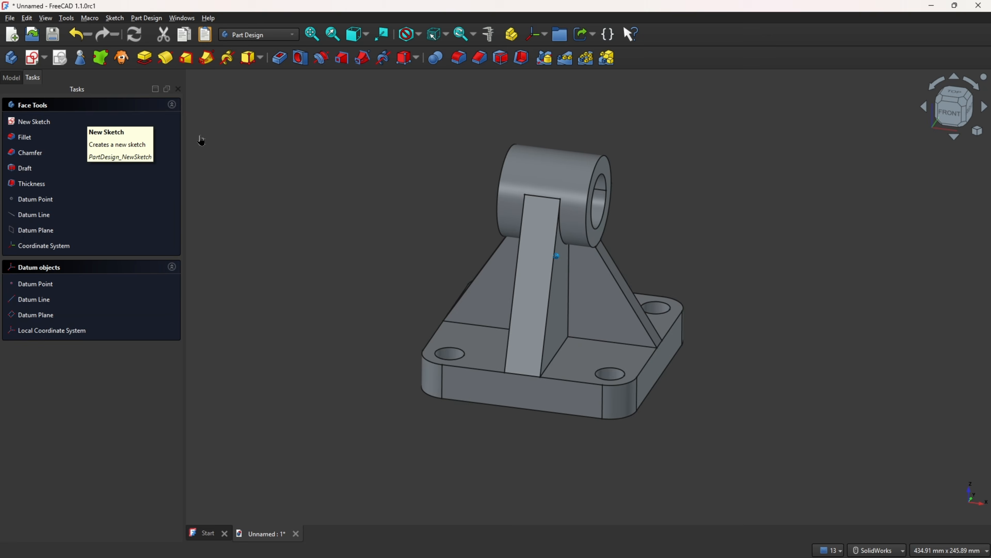